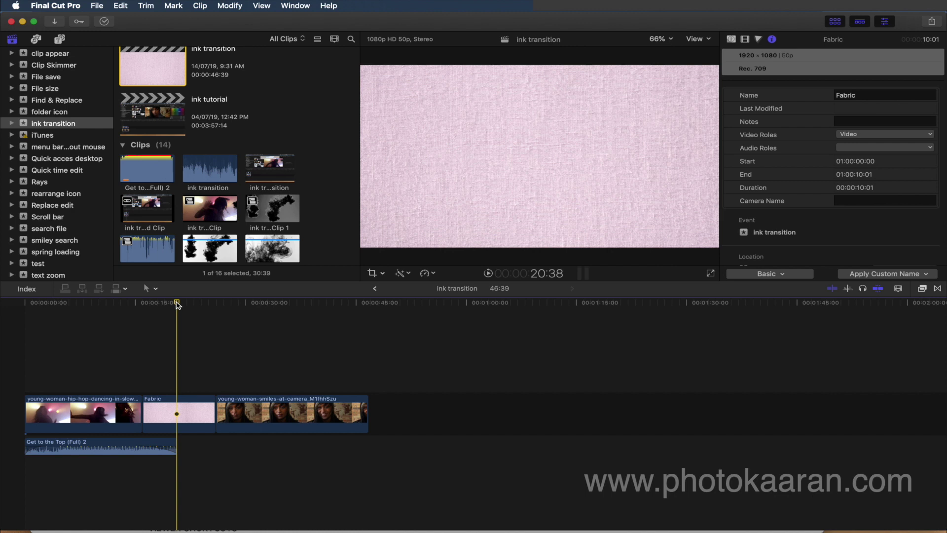
- Park the playhead inside the smiling-woman clip and select that clip
drag(177, 302, 220, 303)
click(275, 411)
click(241, 303)
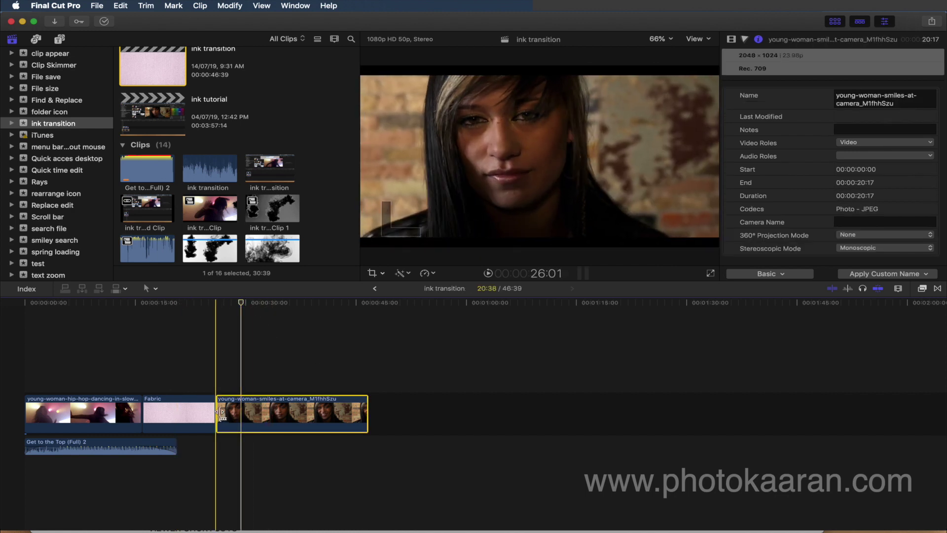
drag(216, 414, 243, 414)
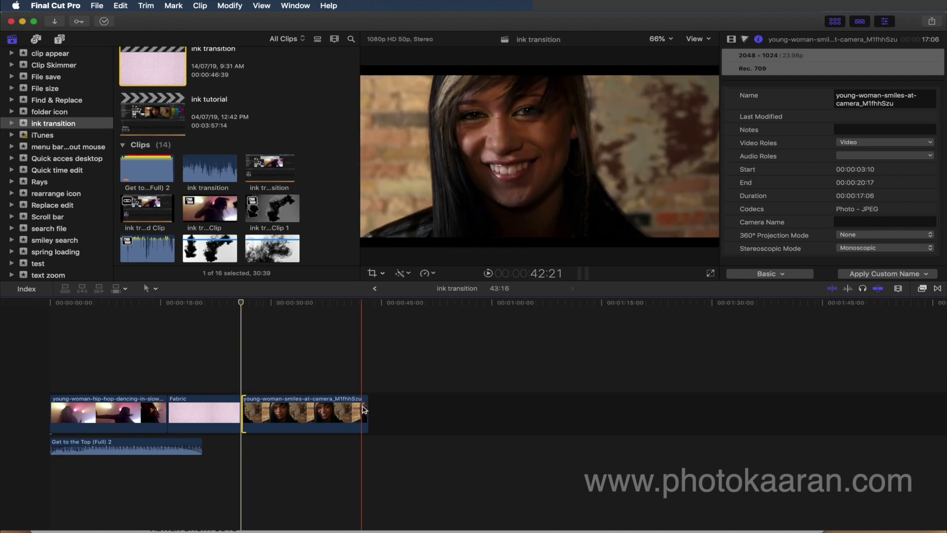
mouse_move(368, 413)
mouse_down()
mouse_move(332, 409)
mouse_move(393, 409)
mouse_up()
click(278, 359)
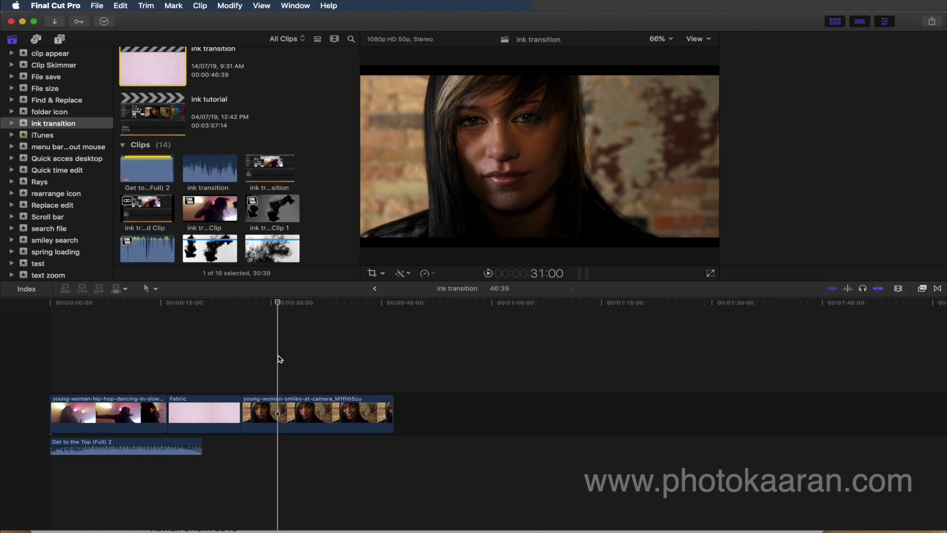
key(super+4)
click(276, 304)
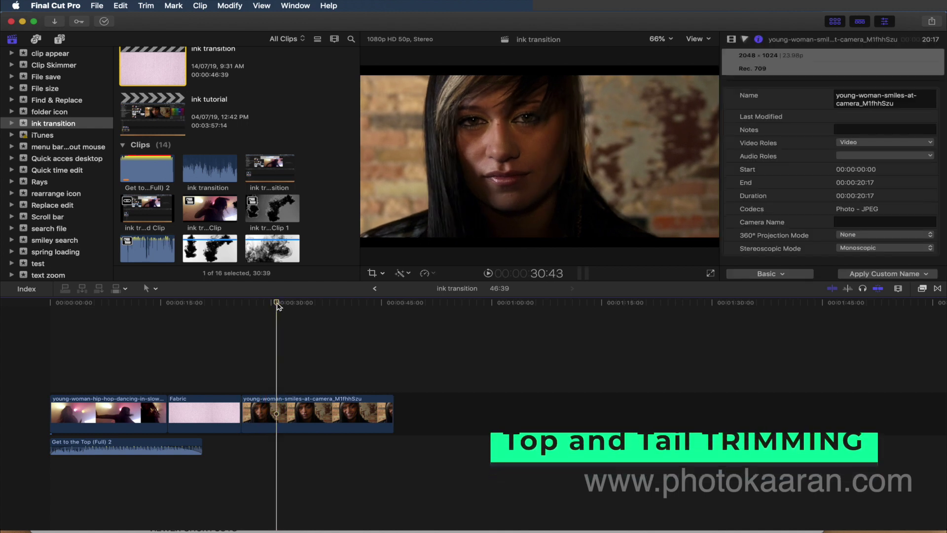
- Trim the smiling-woman clip's start at 30:04 and end at 36:30, then park the playhead in Fabric
drag(277, 304, 271, 304)
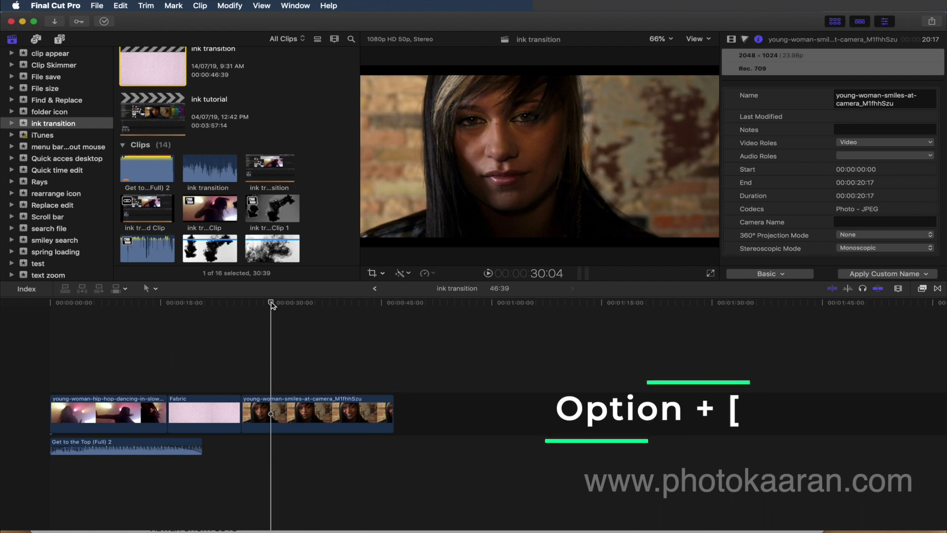
key(alt+bracketleft)
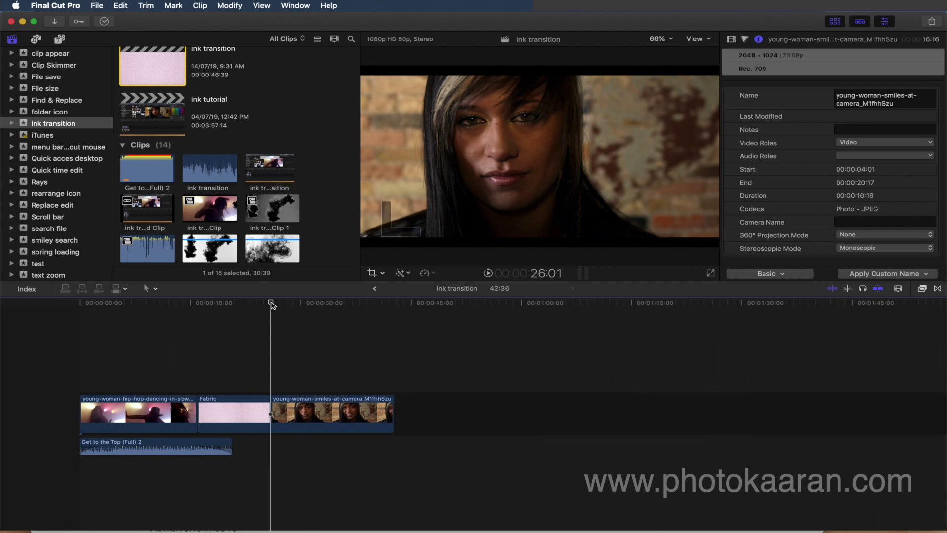
drag(270, 305, 349, 306)
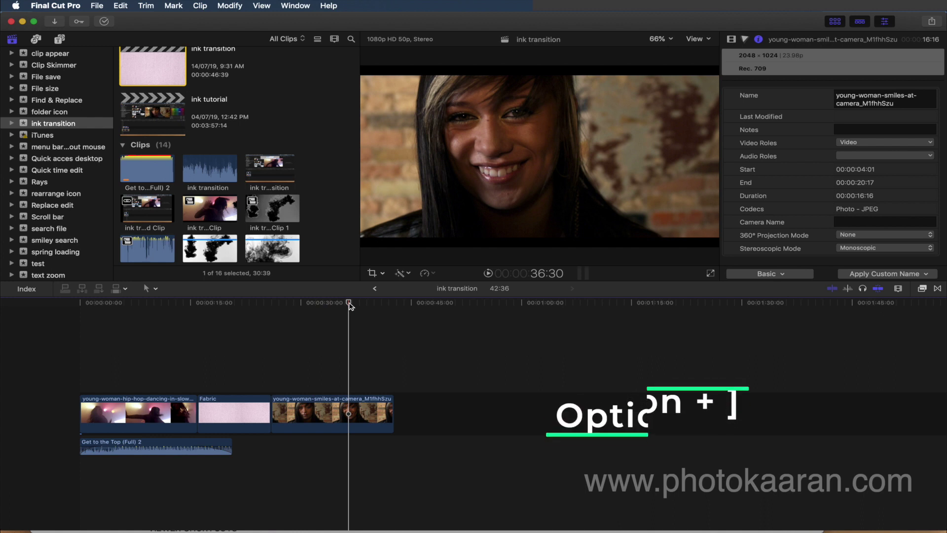
key(alt+bracketright)
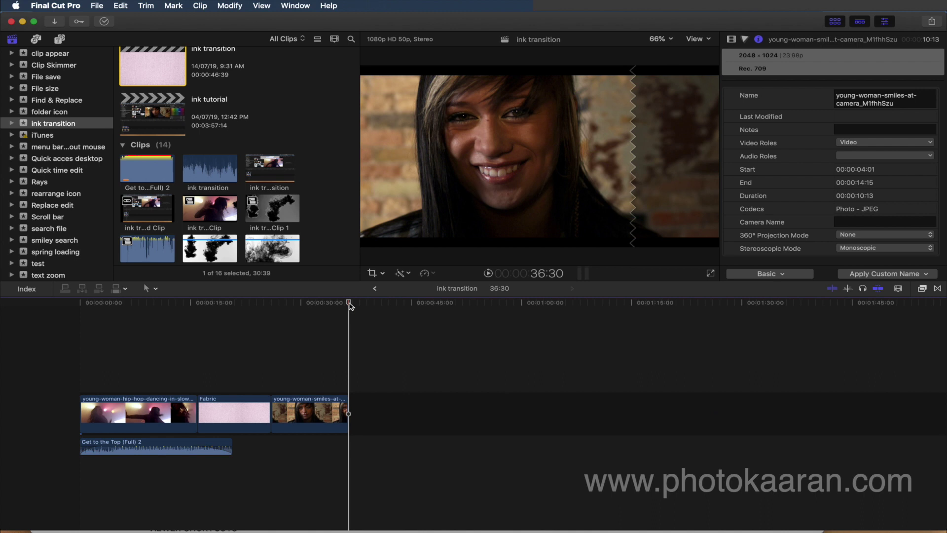
click(346, 316)
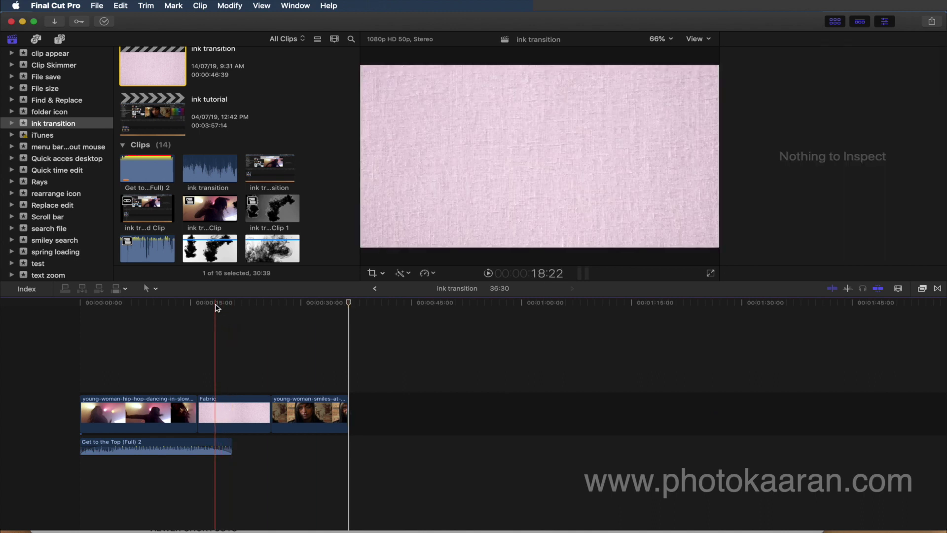
click(217, 306)
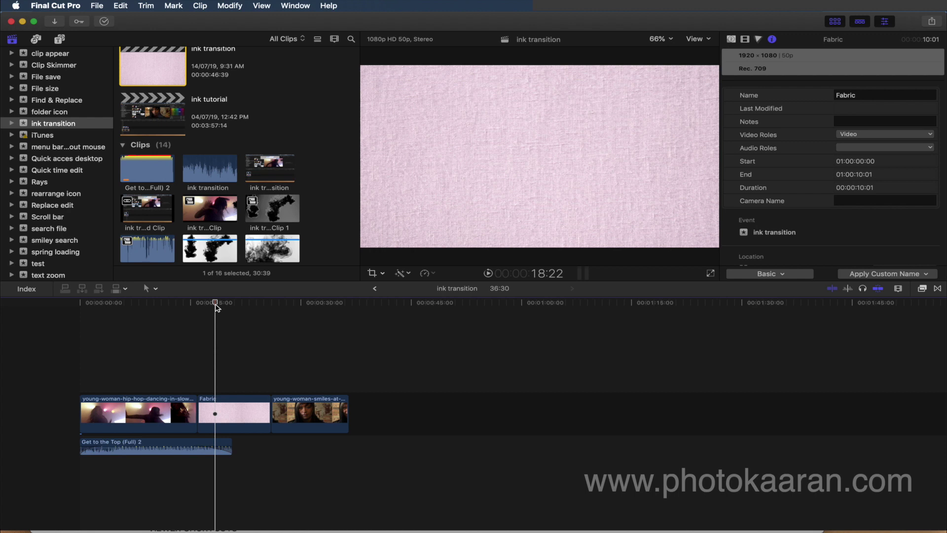
- Trim the Fabric clip's start and its end at 20:38, then undo the trims
key(alt+bracketleft)
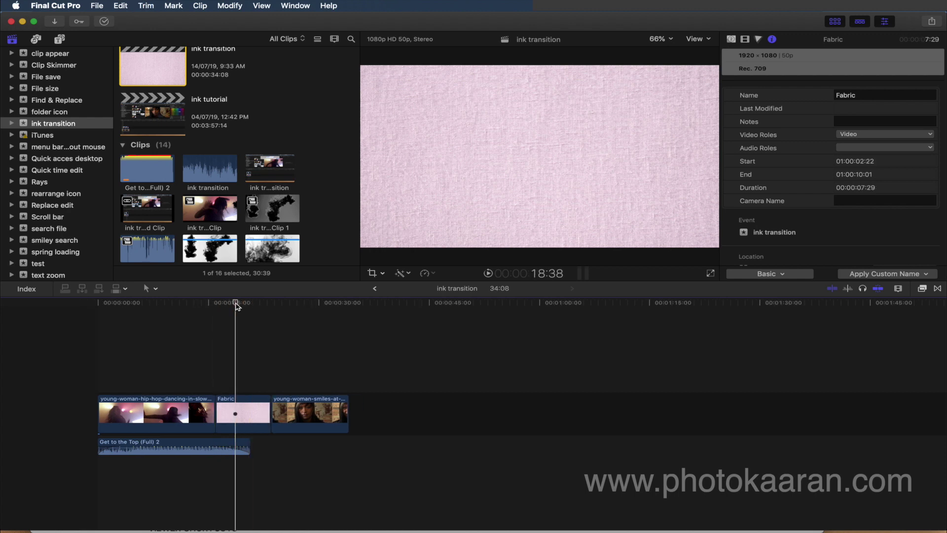
drag(238, 305, 253, 306)
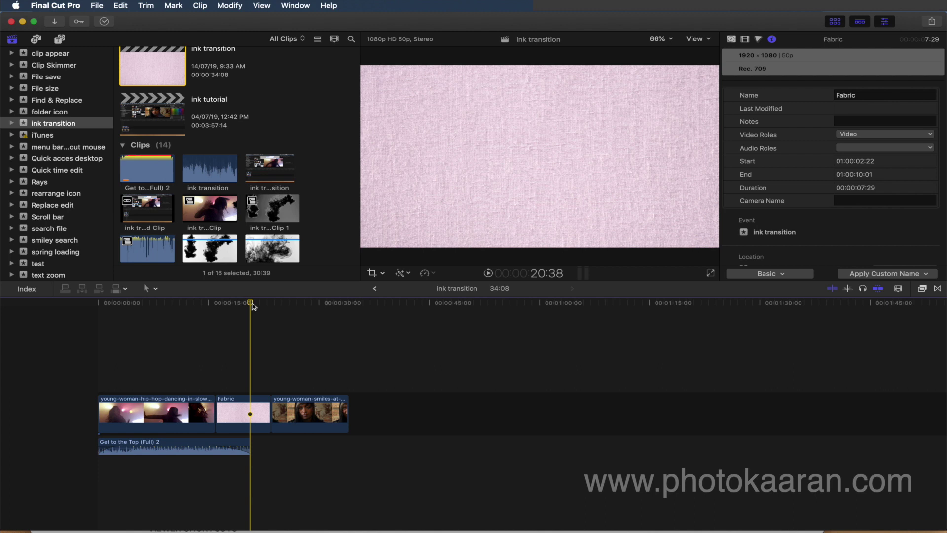
key(alt+bracketright)
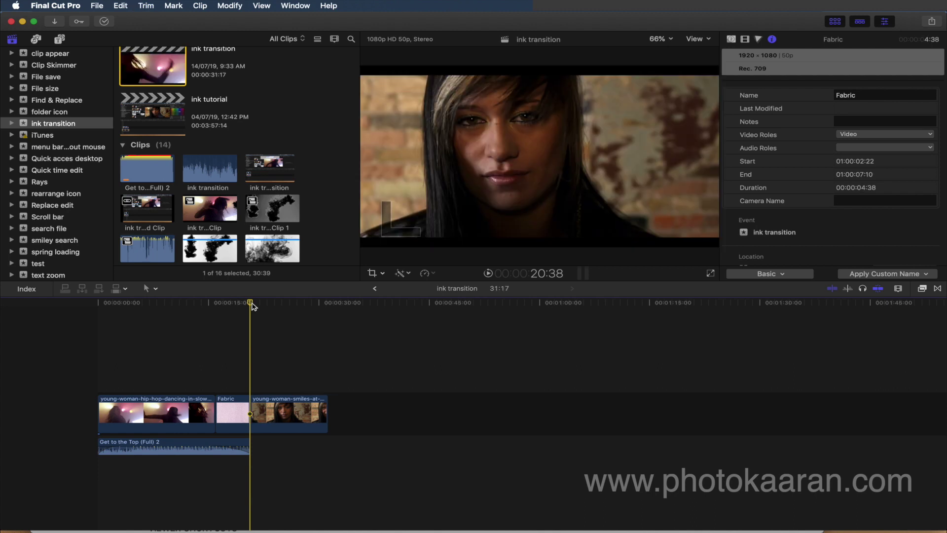
key(super+z)
key(super+z)
key(super+z)
key(super+z)
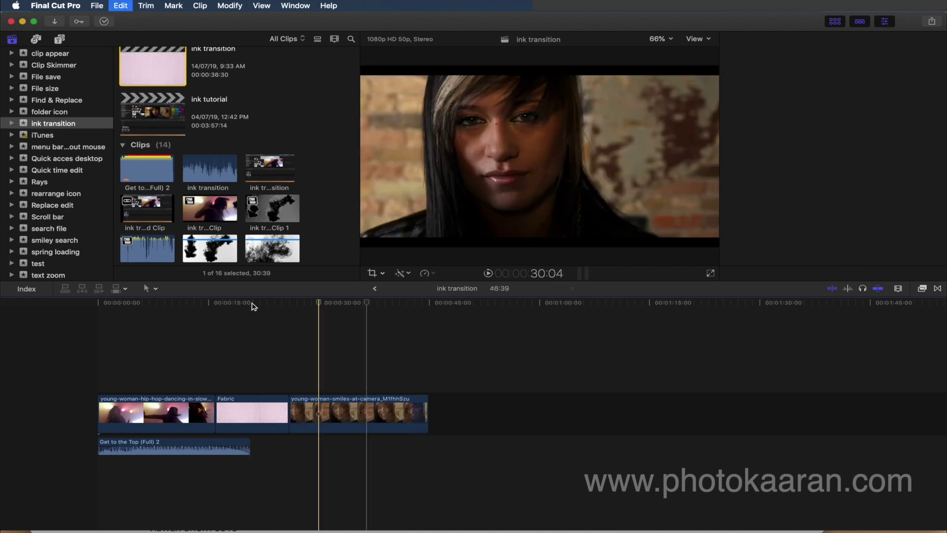
key(super+z)
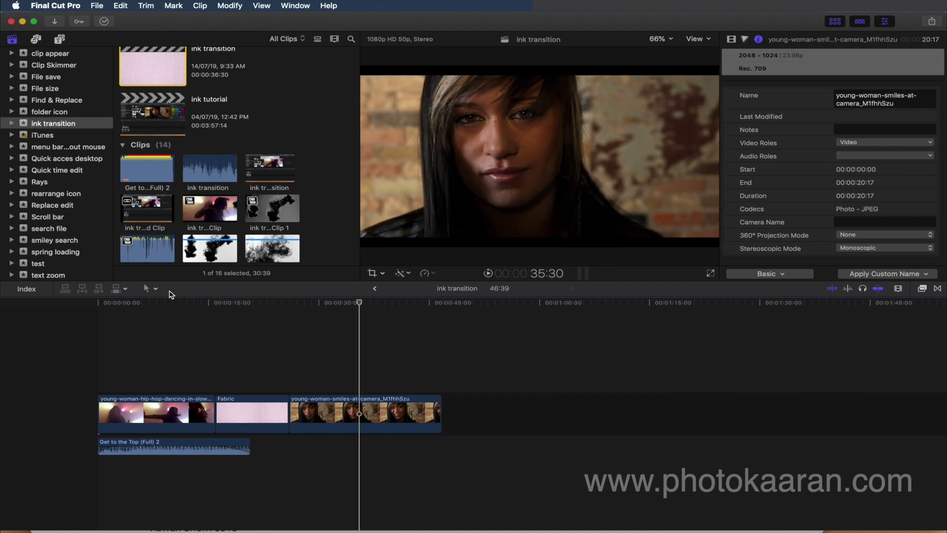
click(150, 288)
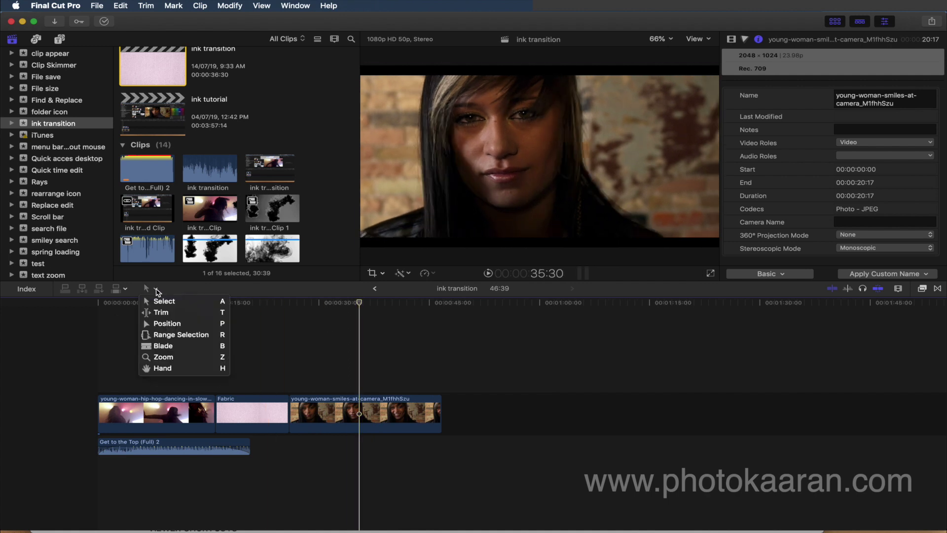
click(168, 337)
drag(329, 412, 394, 413)
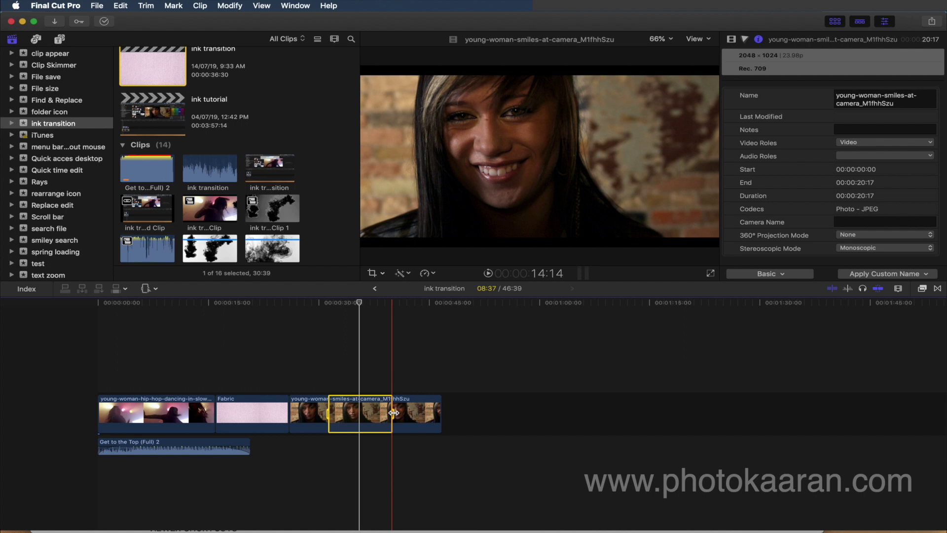
key(alt+backslash)
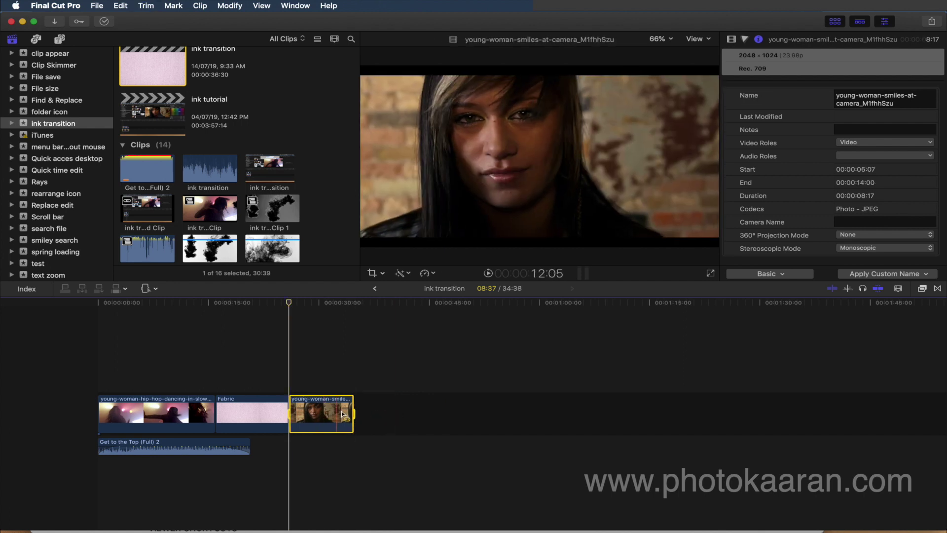
drag(135, 414, 155, 414)
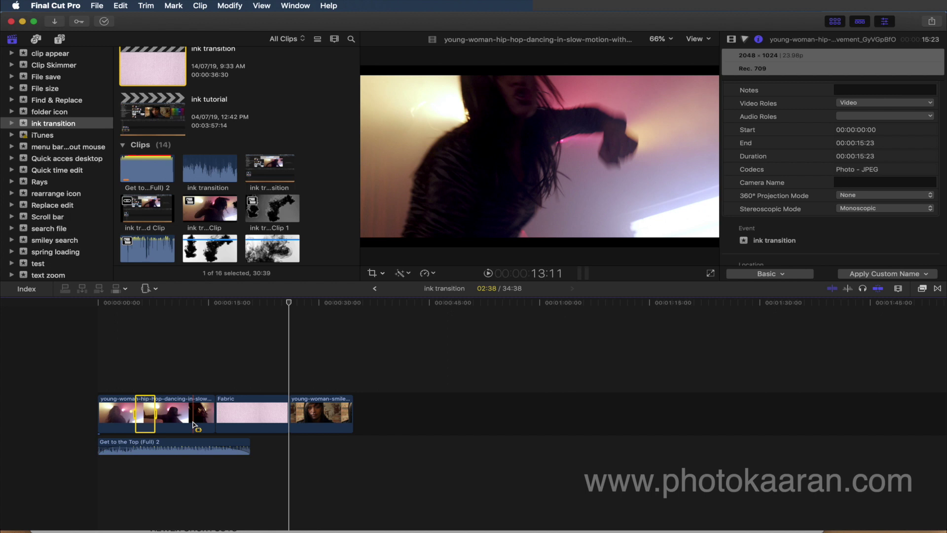
key(alt+backslash)
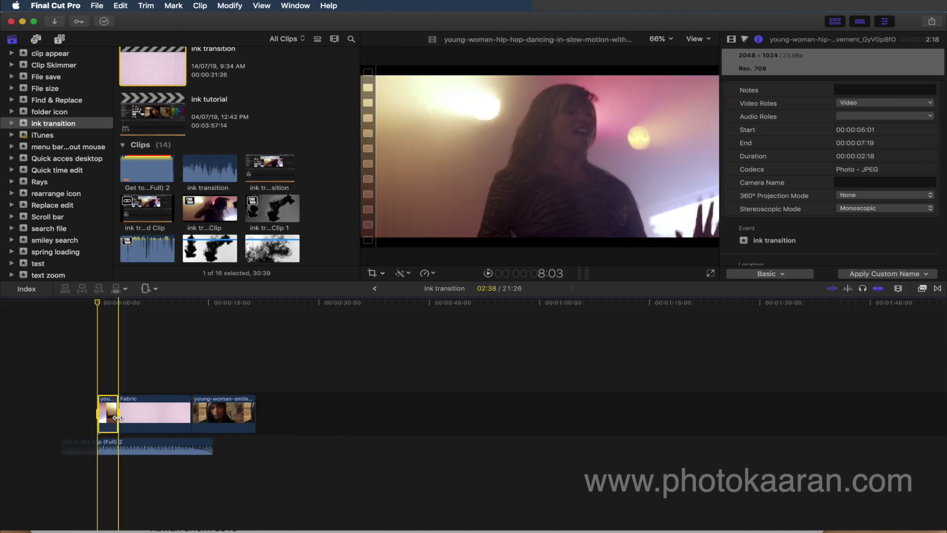
key(super+z)
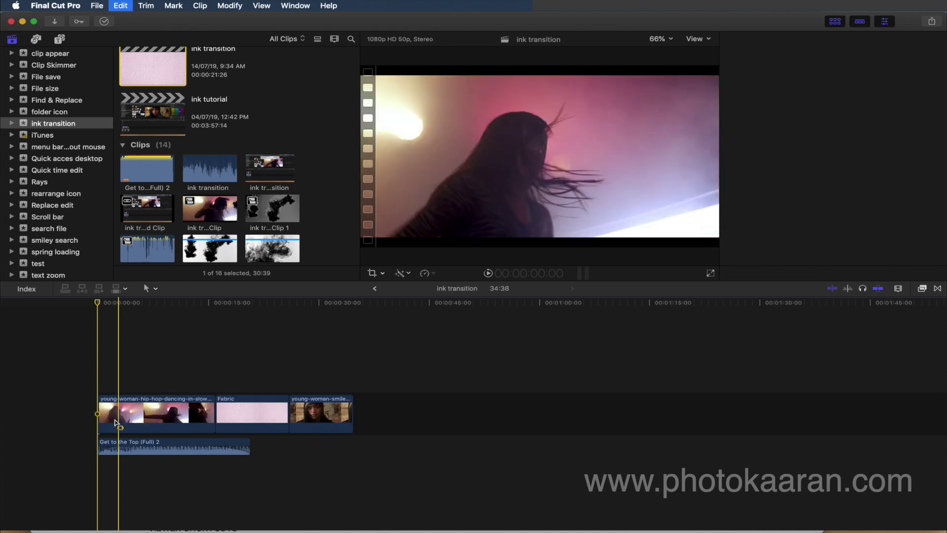
click(366, 311)
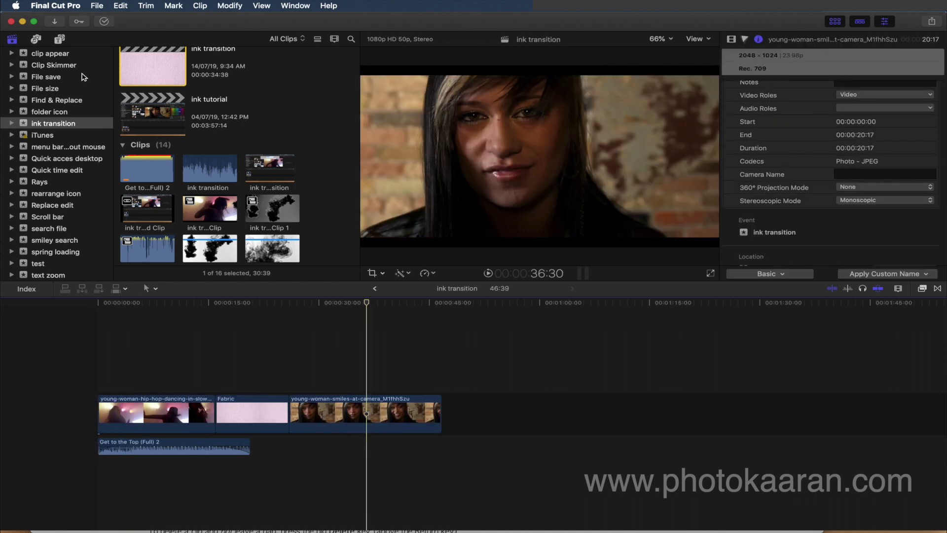
- Collapse the Tutorial library's events and reopen the Tutorial library from File > Open Library
scroll(59, 148, up, 3)
click(19, 57)
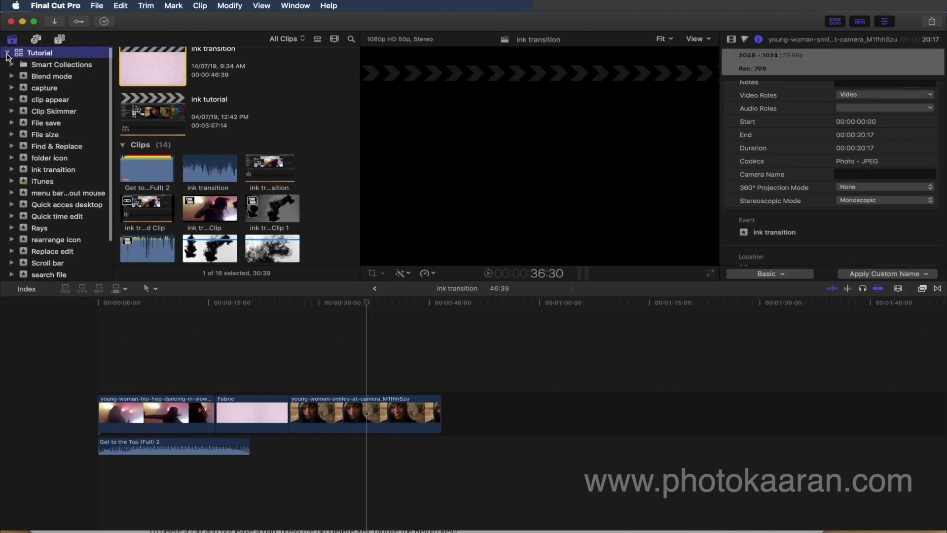
click(7, 54)
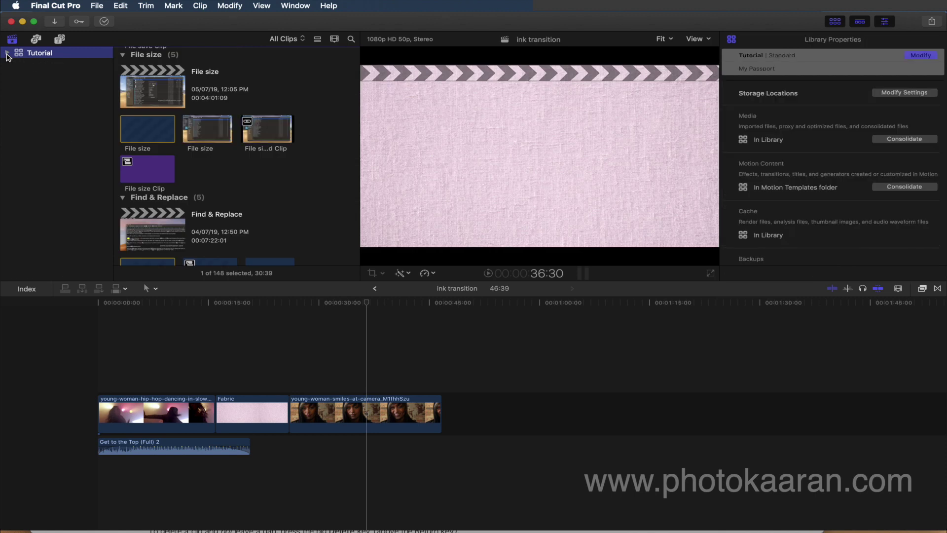
click(97, 5)
mouse_move(143, 33)
click(272, 33)
- Put the playhead on the smiling-woman clip, and cancel the library chooser after picking Untitled
click(365, 305)
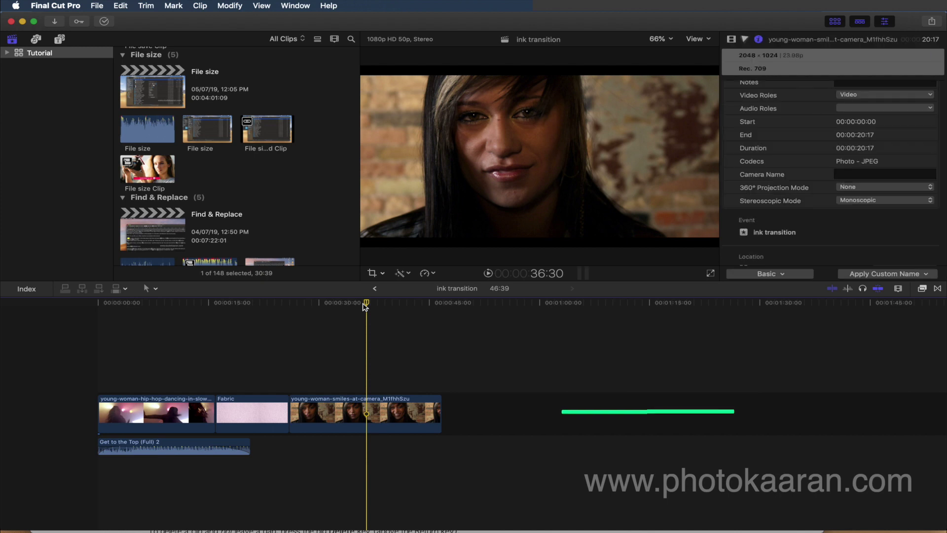
key(super+o)
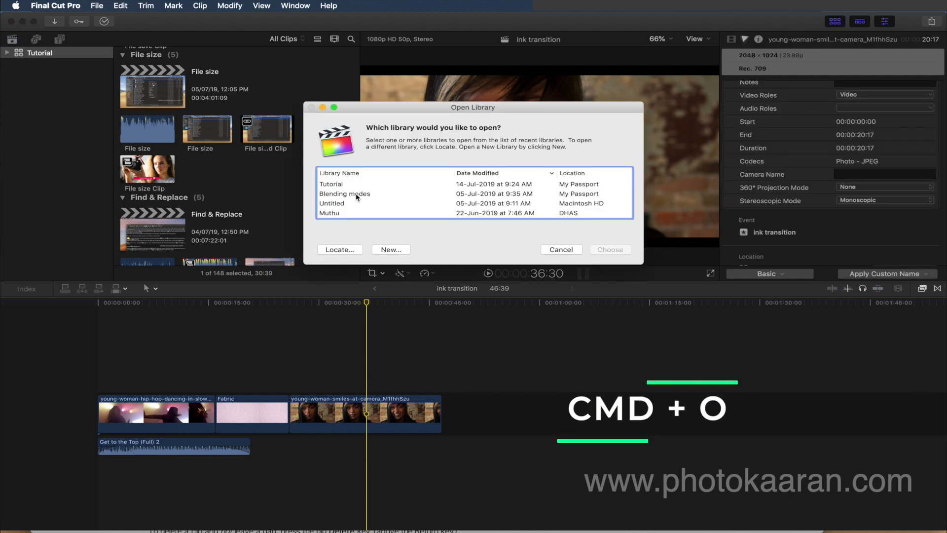
click(402, 205)
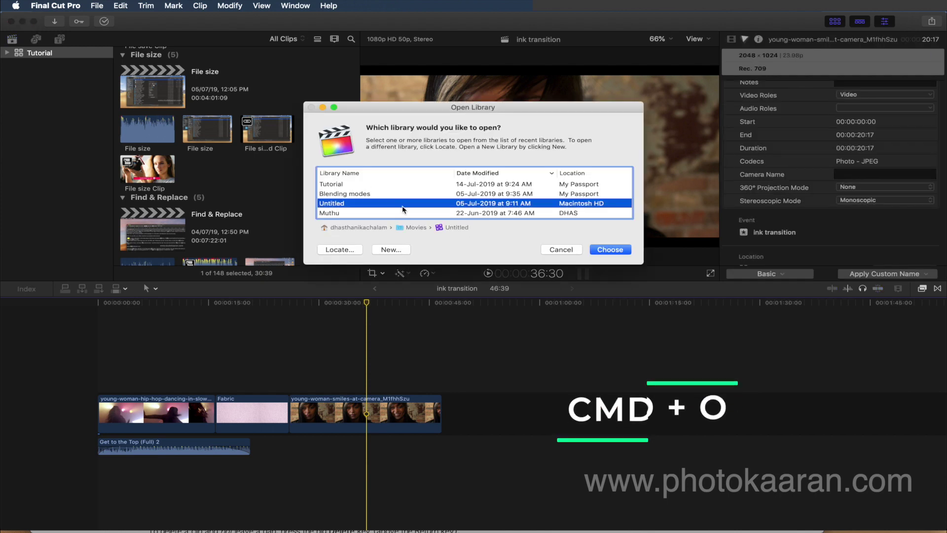
click(567, 250)
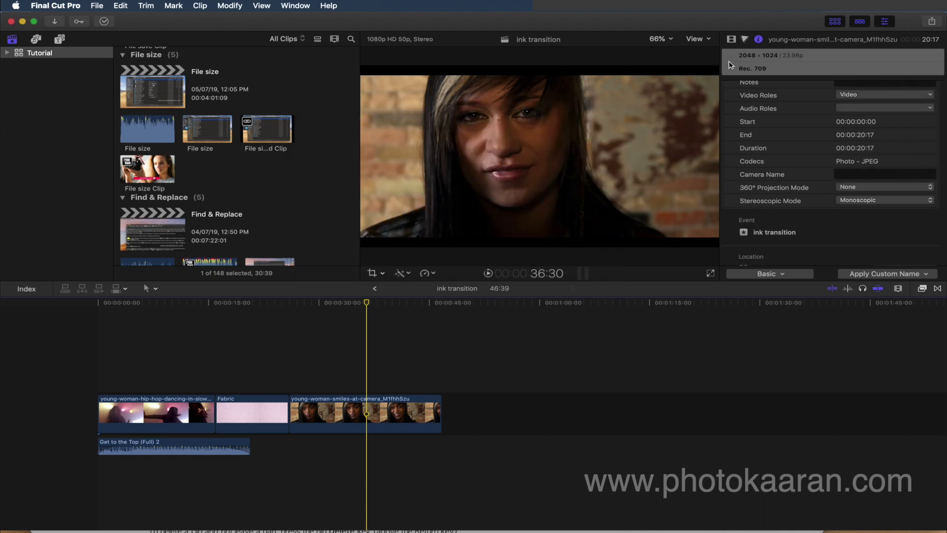
- Show the smiling-woman clip in the Video inspector and turn on its on-screen transform handles
click(732, 39)
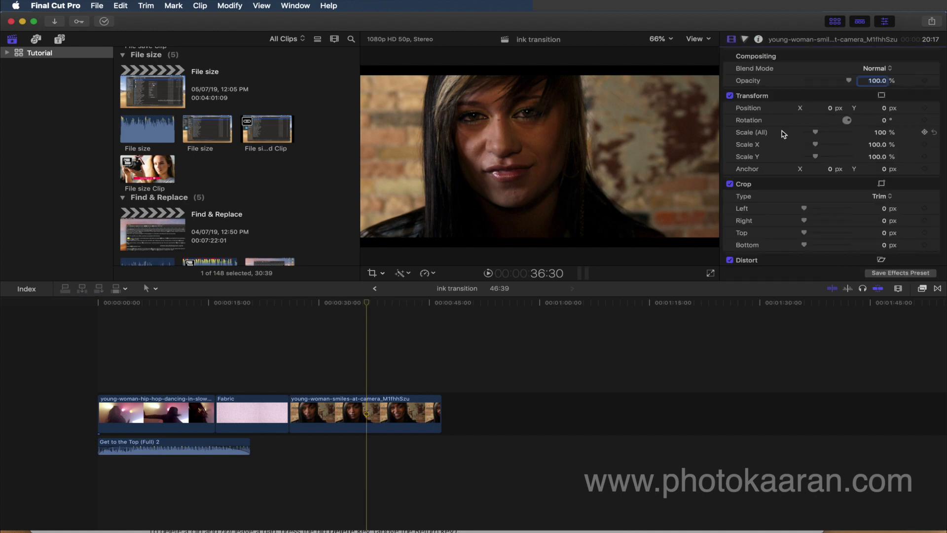
click(373, 412)
click(785, 98)
click(883, 96)
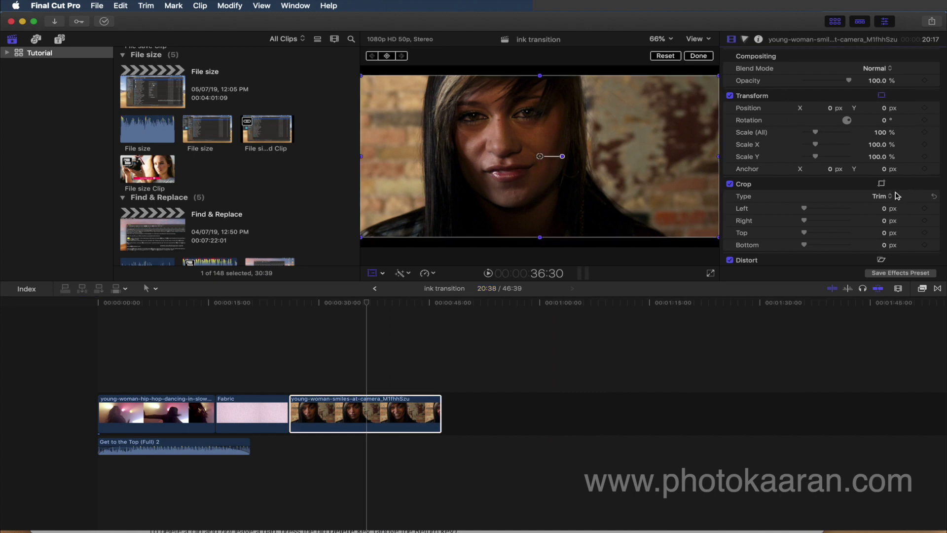
- Switch the viewer overlay to crop, then distort, and close it with Done
click(882, 184)
scroll(882, 186, down, 5)
click(884, 179)
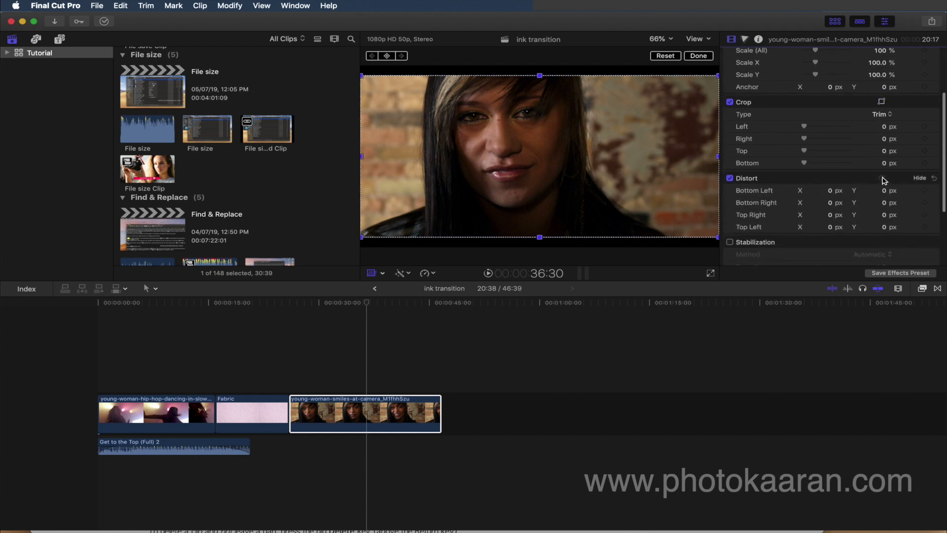
click(705, 57)
click(698, 38)
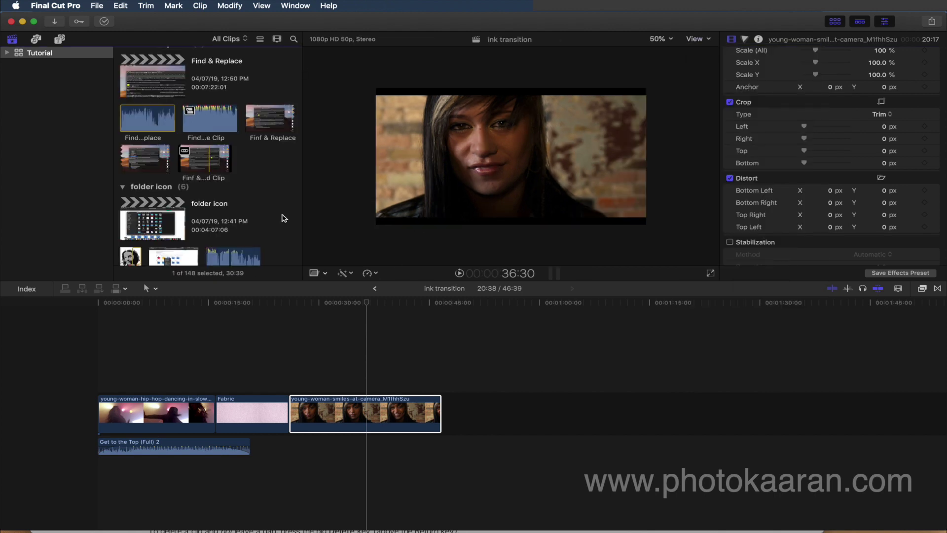
- Select the hip-hop dancing clip, enable the Shift+T transform overlay, and park the playhead at about 0:08:40
click(368, 309)
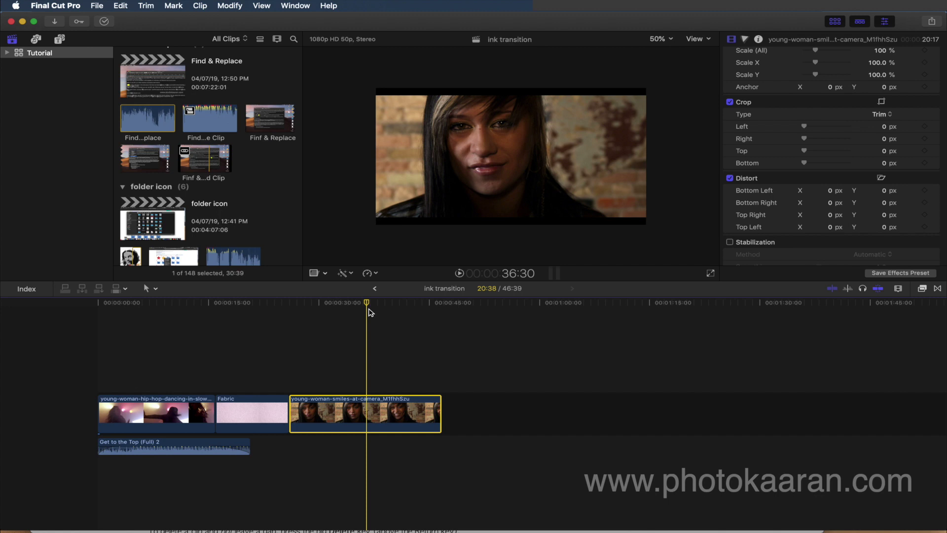
click(131, 420)
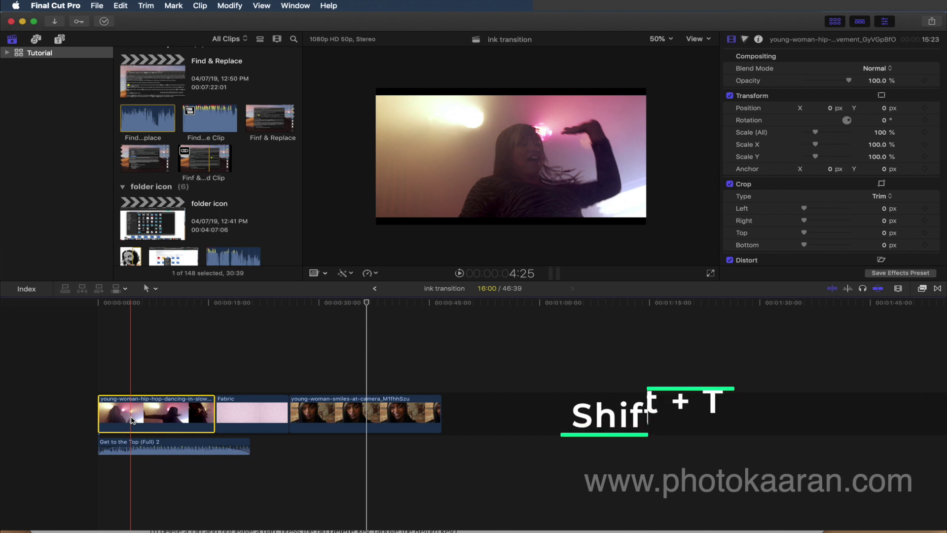
key(shift+t)
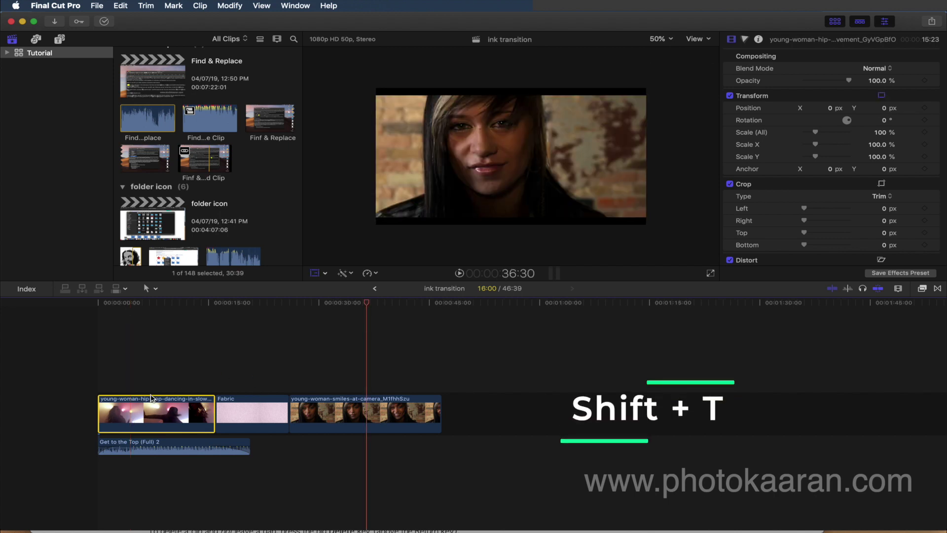
click(163, 305)
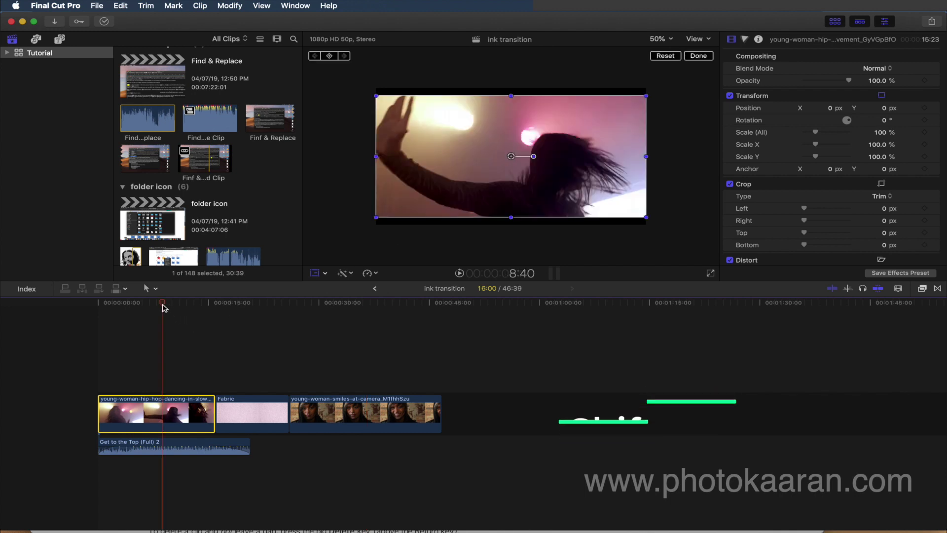
- Switch the dancing clip's viewer overlay to crop, check the overlay mode list, then switch to distort
key(shift+c)
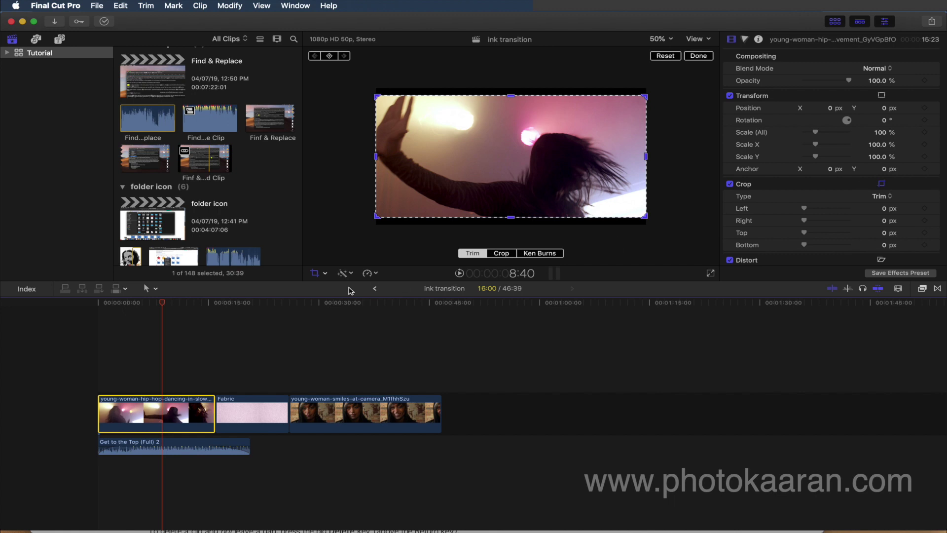
click(325, 274)
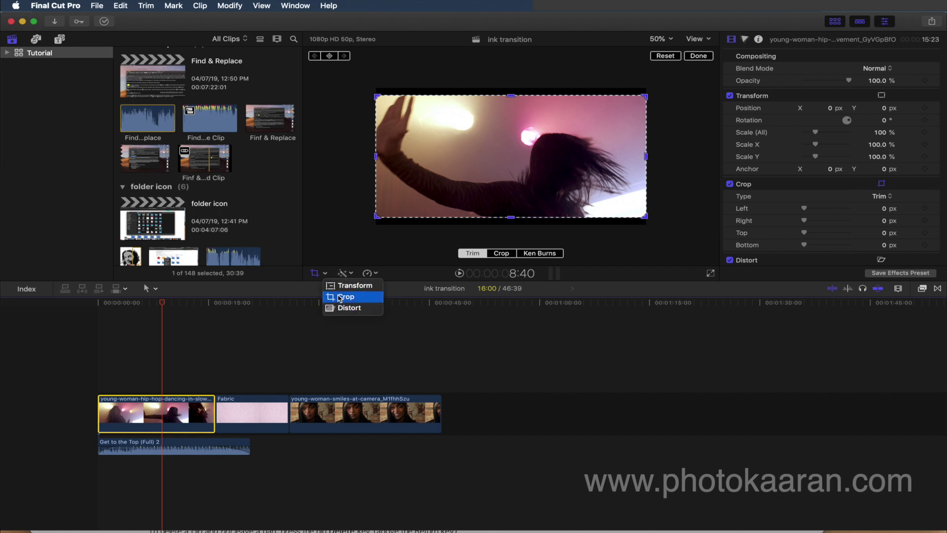
click(407, 282)
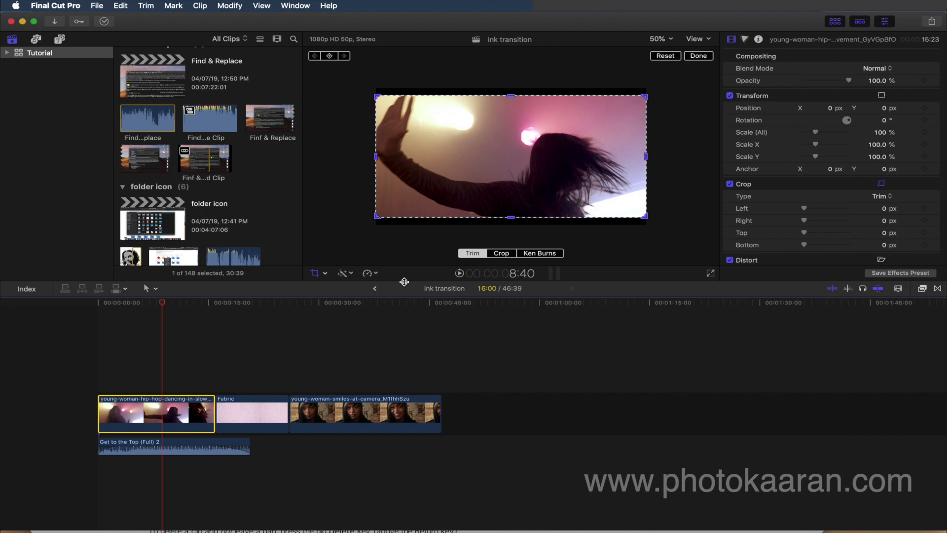
key(alt+d)
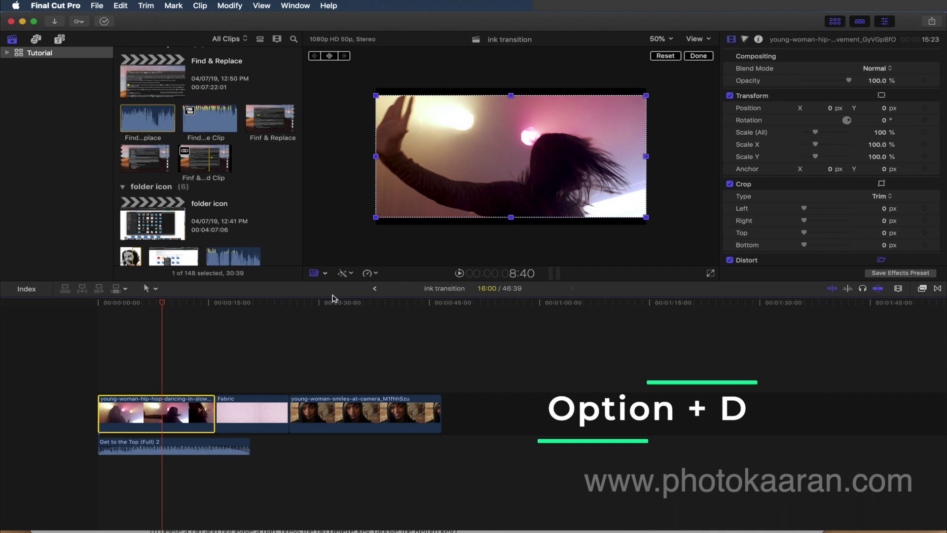
- On the dancing clip, try an undone corner distortion, the Crop and Trim styles, and a scale to about 57%
drag(376, 217, 473, 220)
key(super+z)
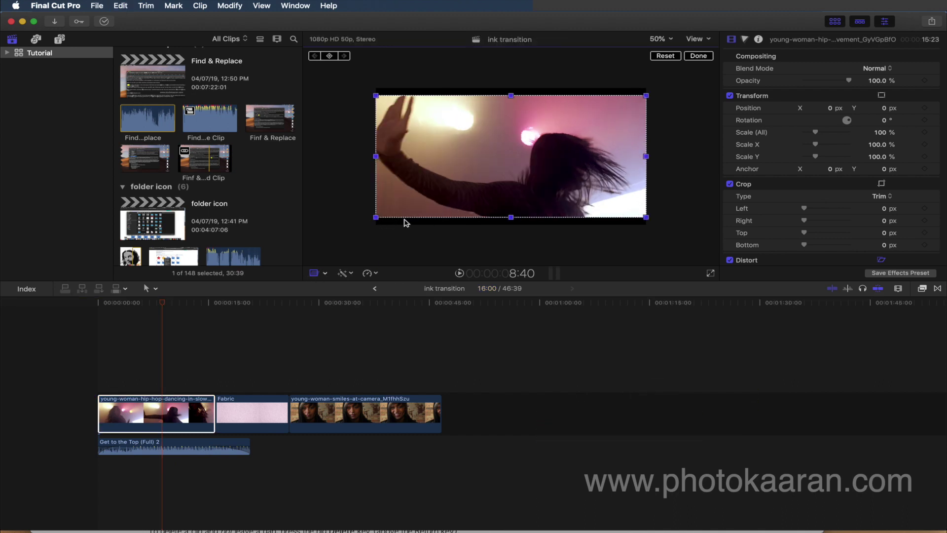
key(shift+c)
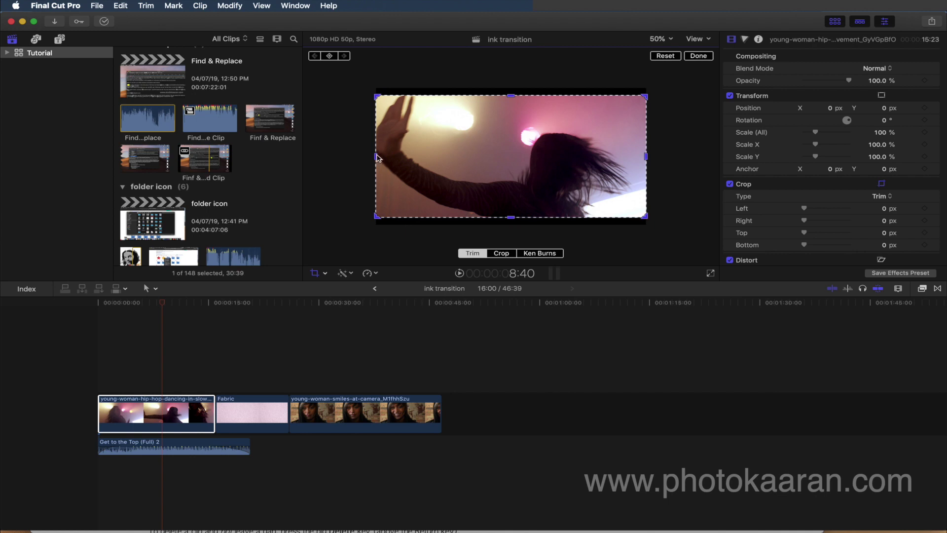
drag(450, 168, 366, 176)
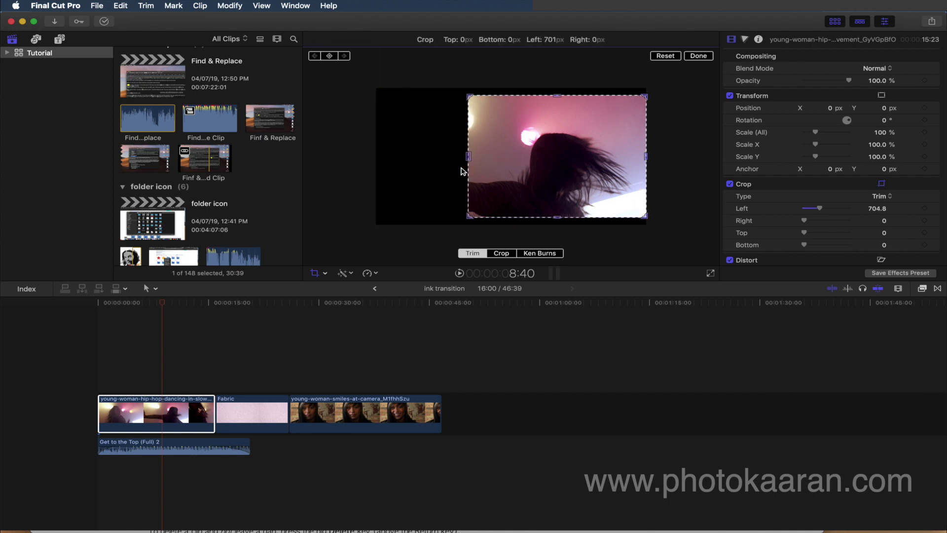
click(501, 253)
click(472, 254)
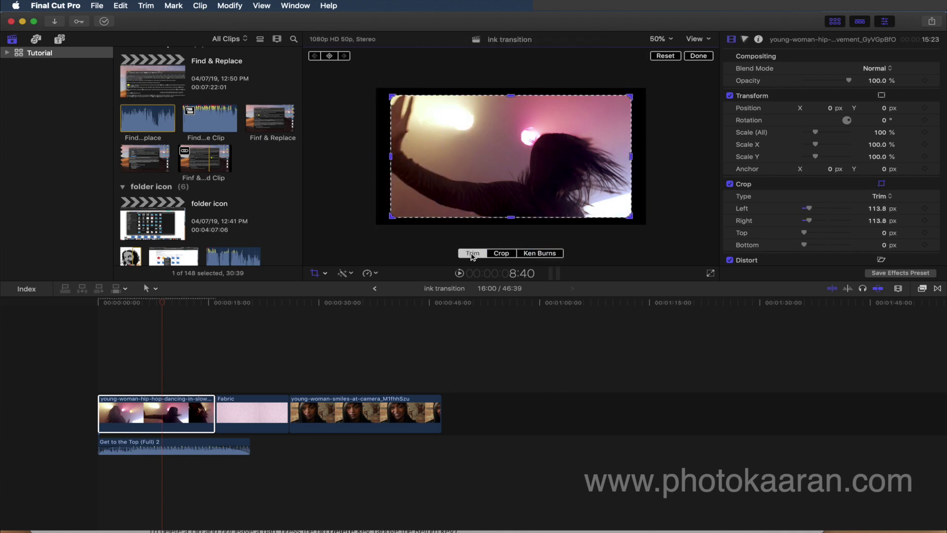
key(shift+t)
mouse_move(391, 217)
mouse_down()
mouse_move(477, 190)
mouse_move(411, 216)
mouse_up()
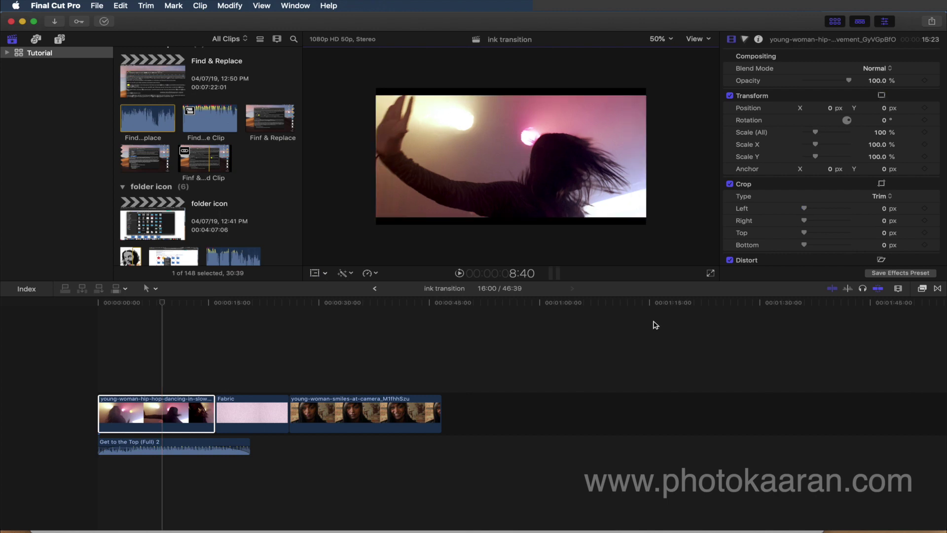
click(745, 39)
click(705, 40)
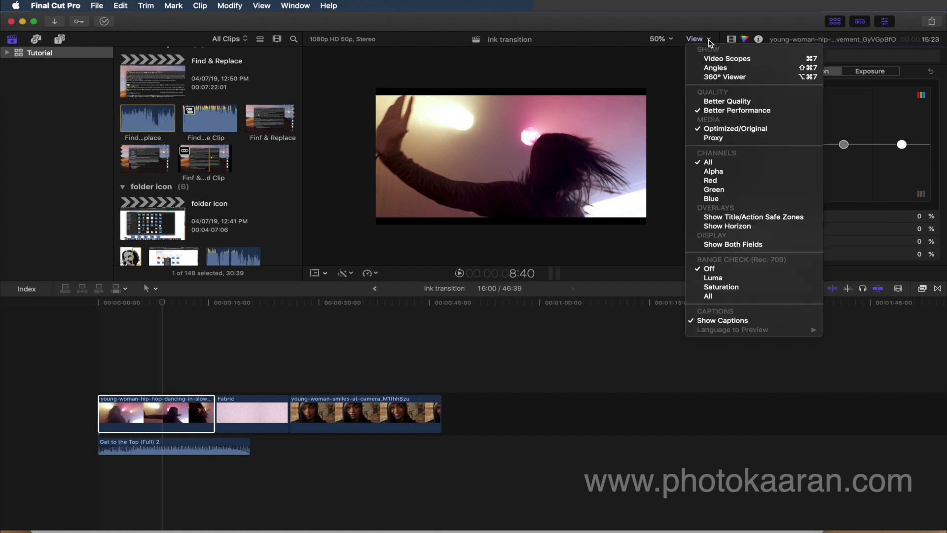
click(716, 59)
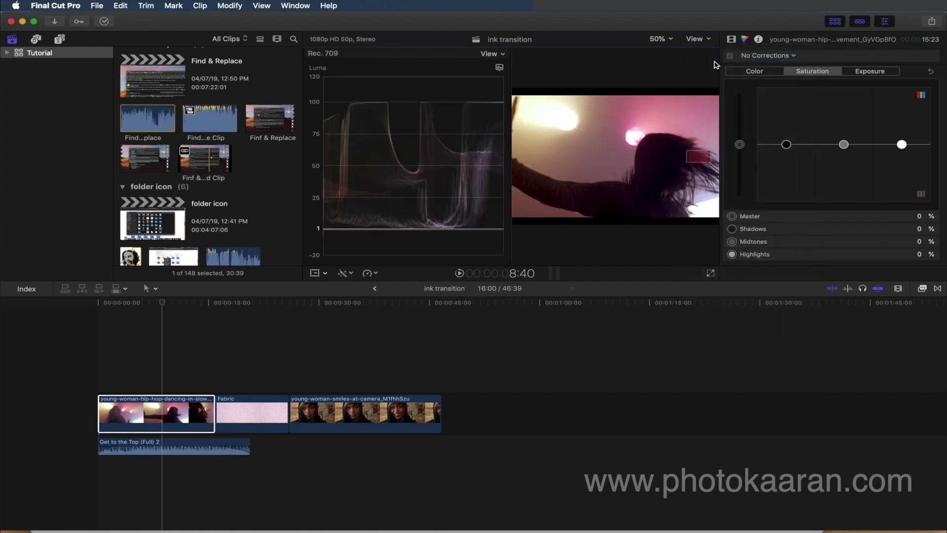
click(710, 42)
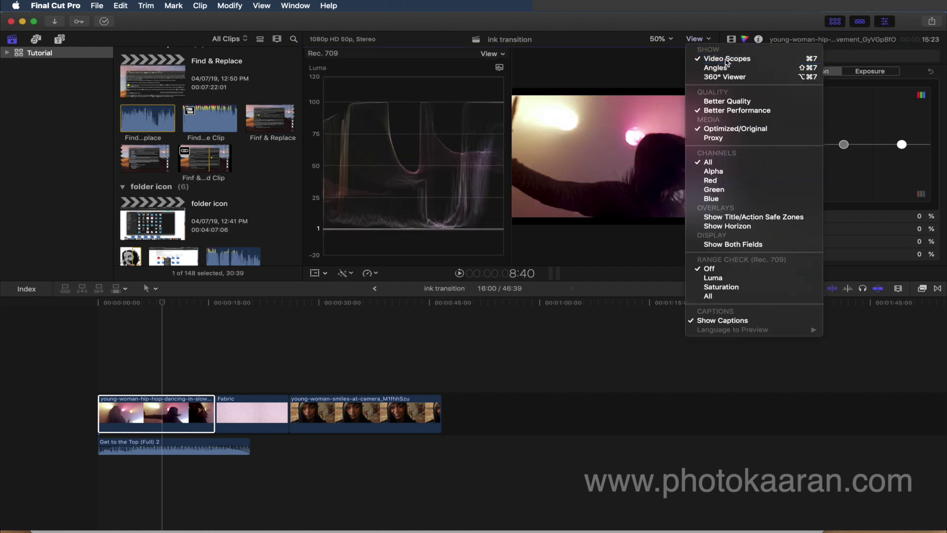
click(724, 60)
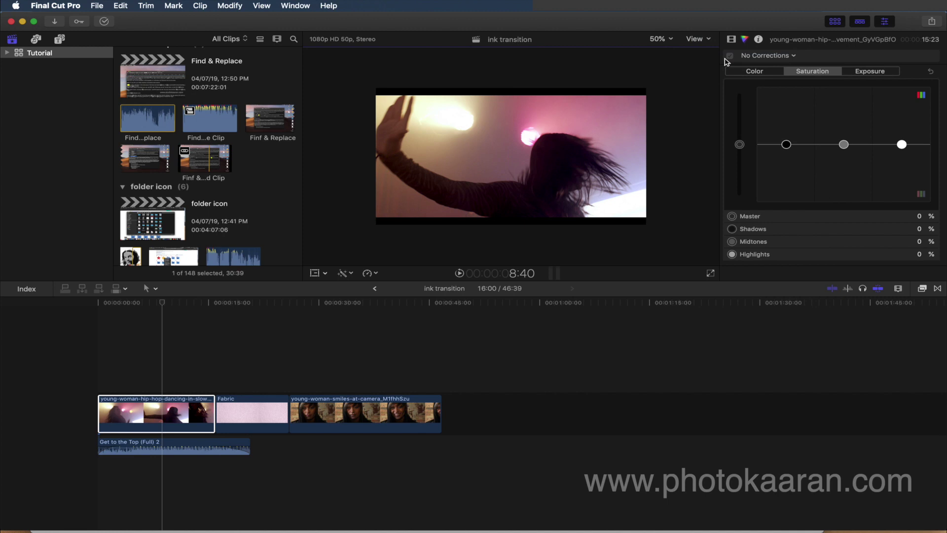
key(super+7)
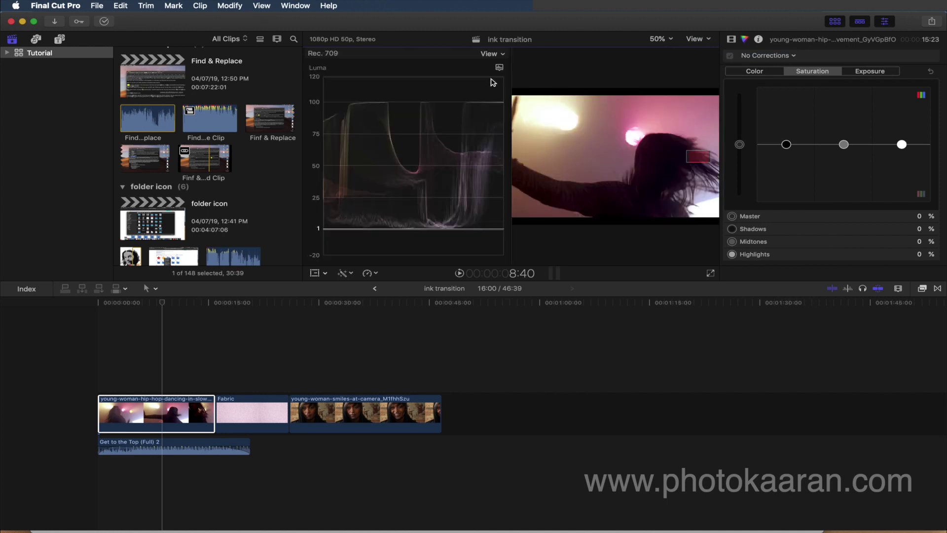
click(710, 42)
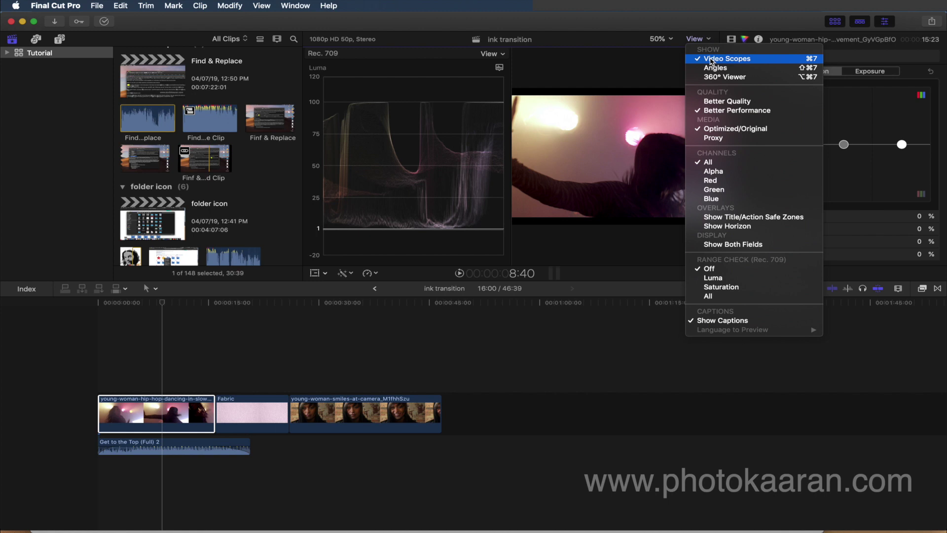
click(631, 74)
click(499, 68)
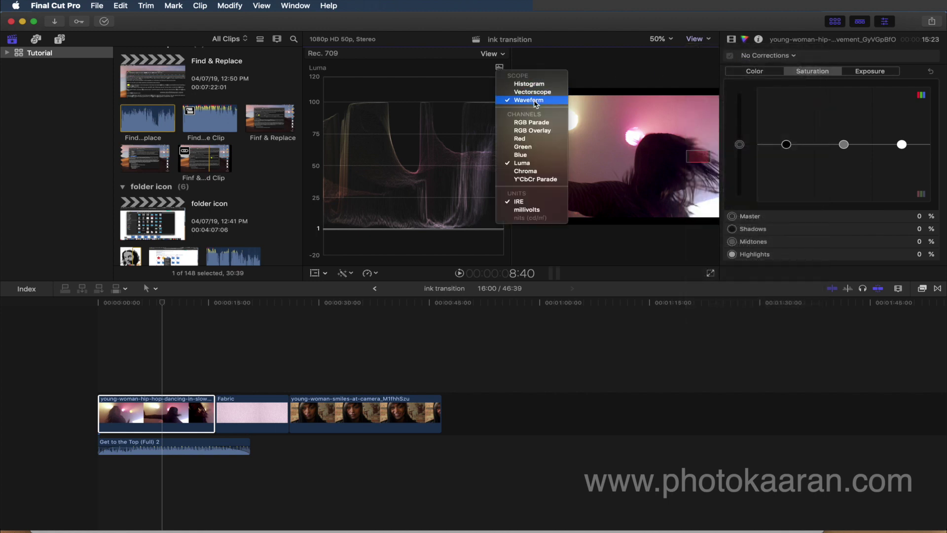
click(637, 69)
click(710, 40)
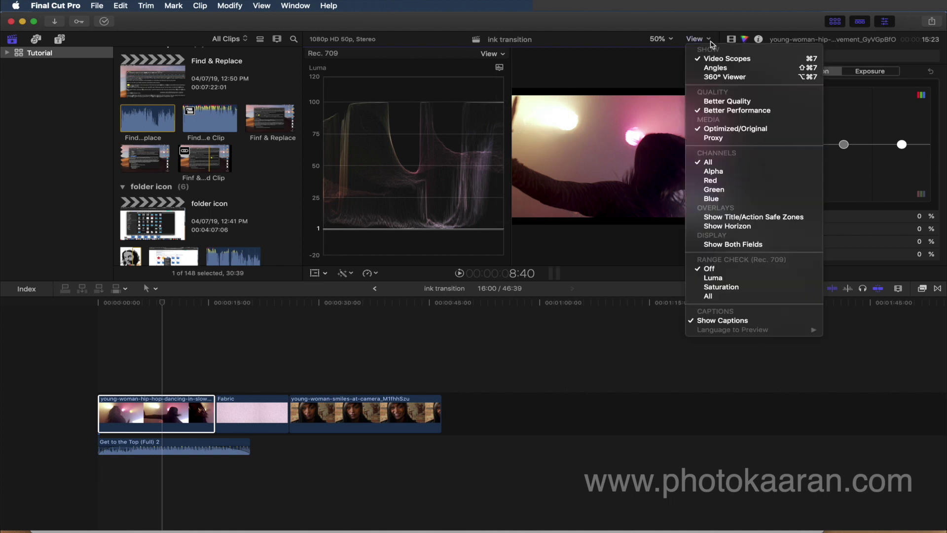
click(718, 60)
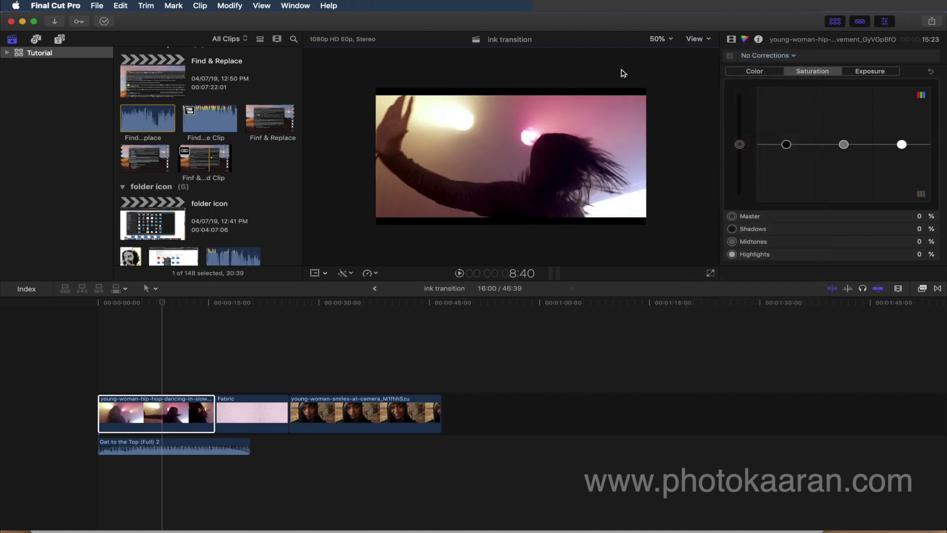
key(super+7)
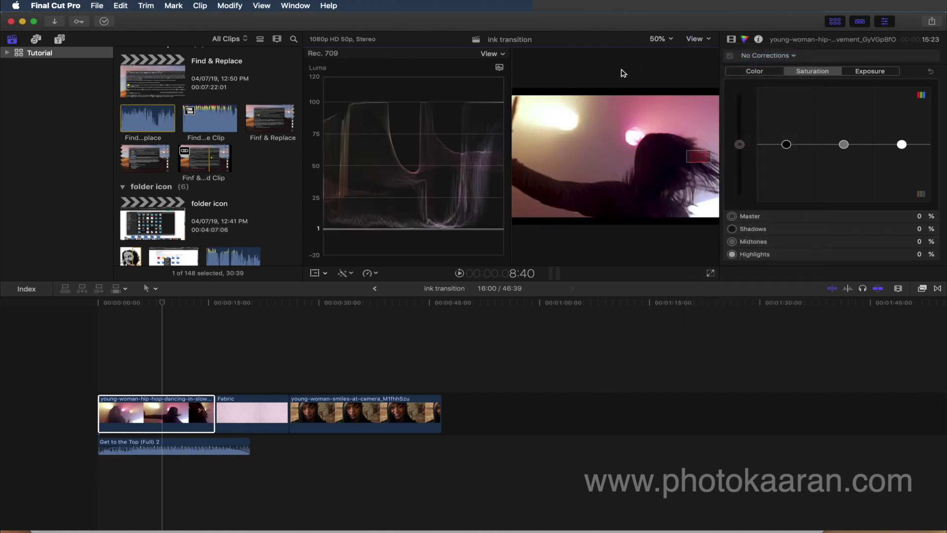
key(super+7)
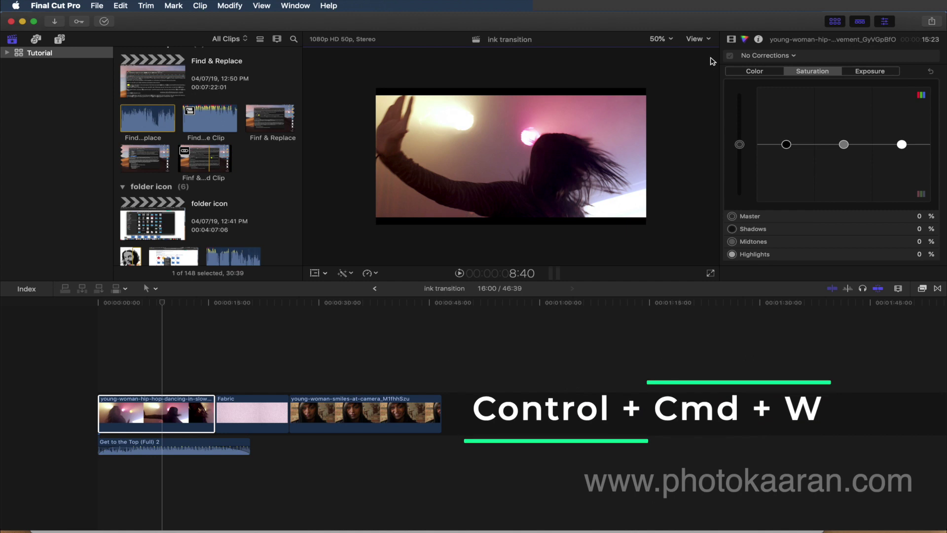
- Show the Luma waveform, check its settings, then switch to the vectorscope and the RGB Overlay histogram
key(ctrl+super+w)
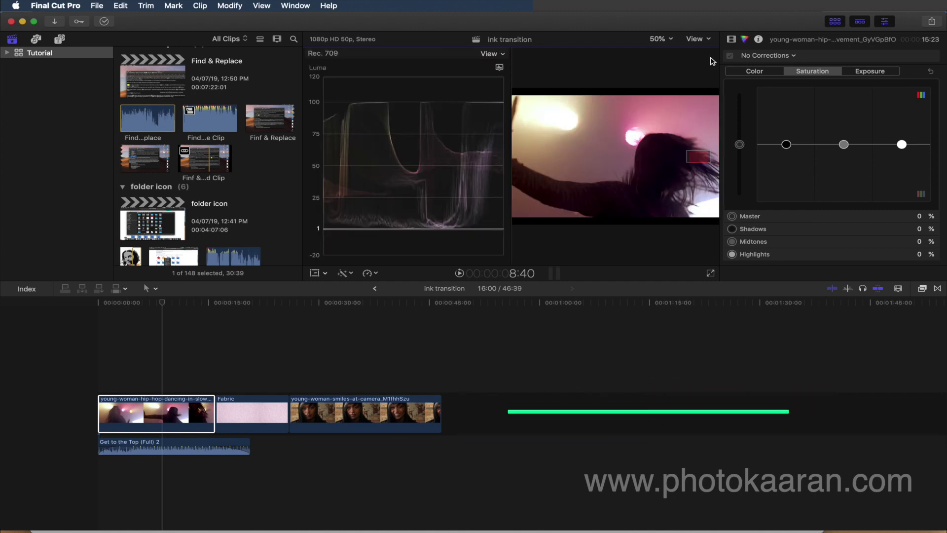
click(500, 68)
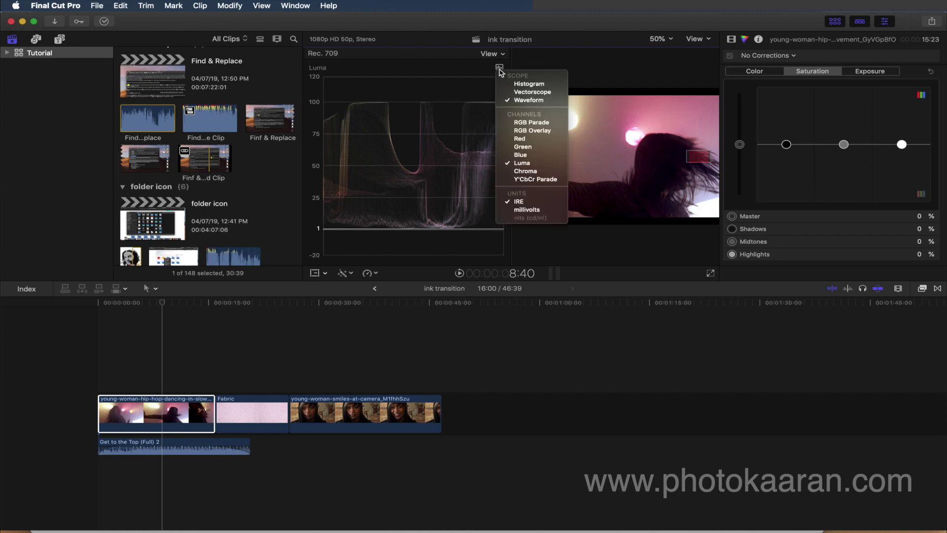
click(582, 79)
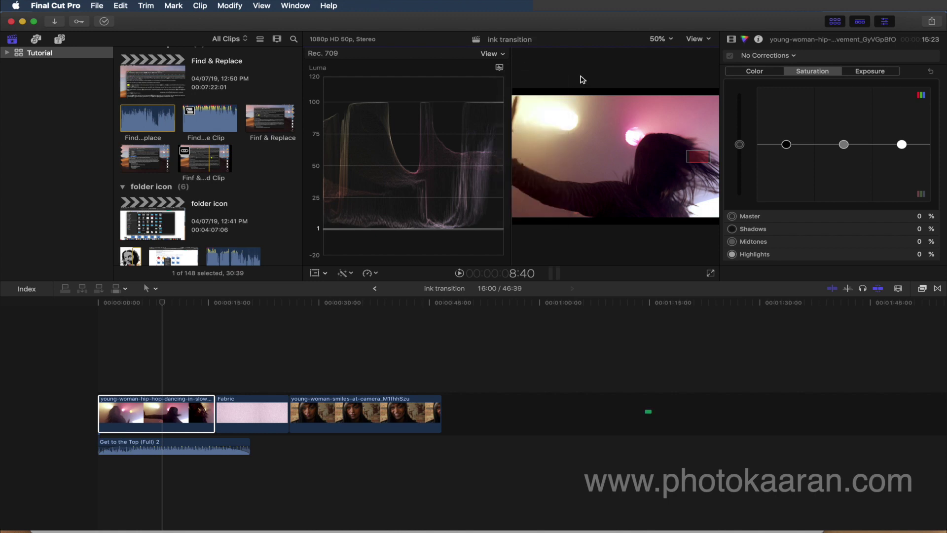
key(ctrl+super+v)
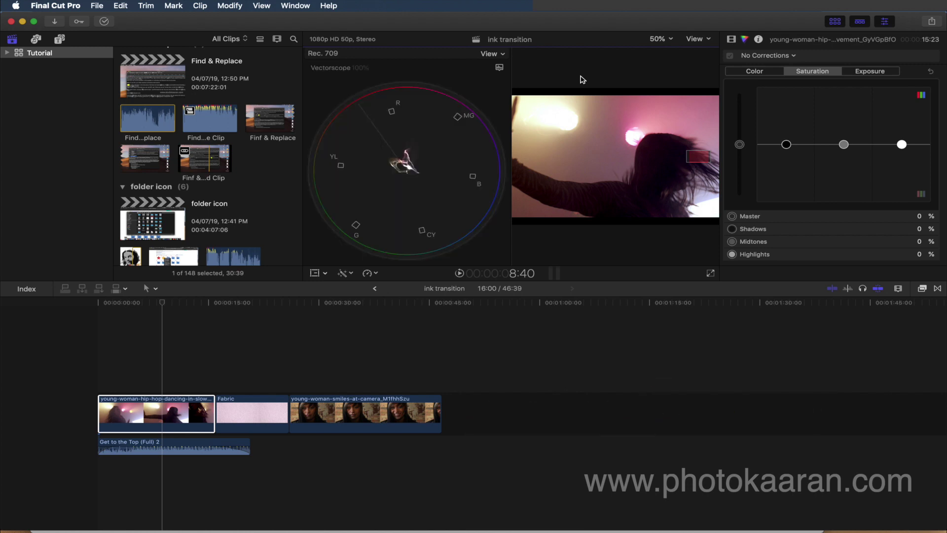
key(ctrl+super+h)
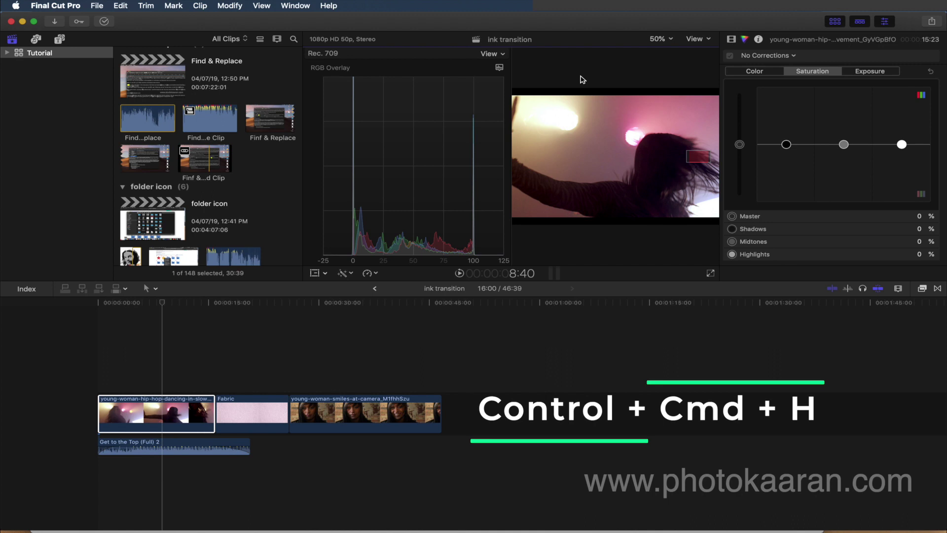
- Check the histogram settings, return to the Luma waveform, hide the scopes, and fit the timeline
click(499, 68)
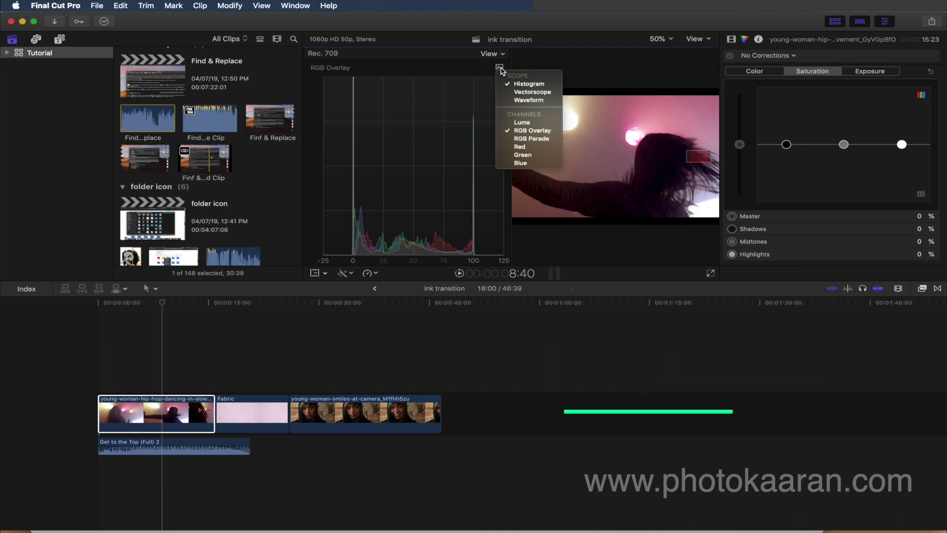
click(580, 74)
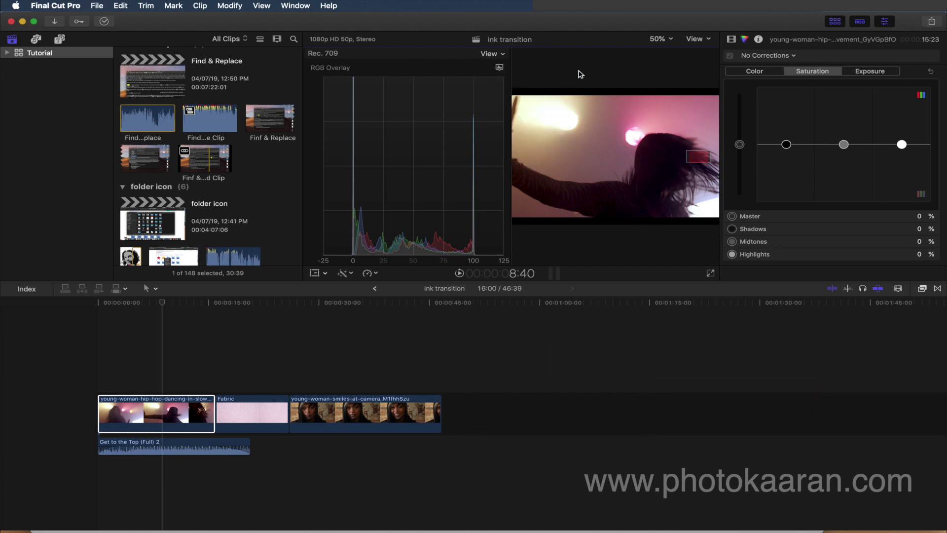
key(ctrl+super+w)
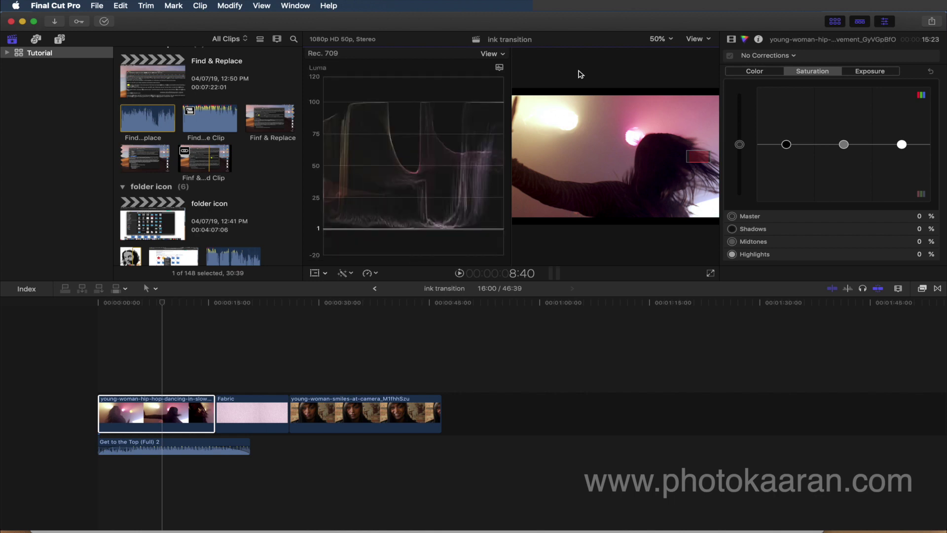
key(super+7)
key(shift+z)
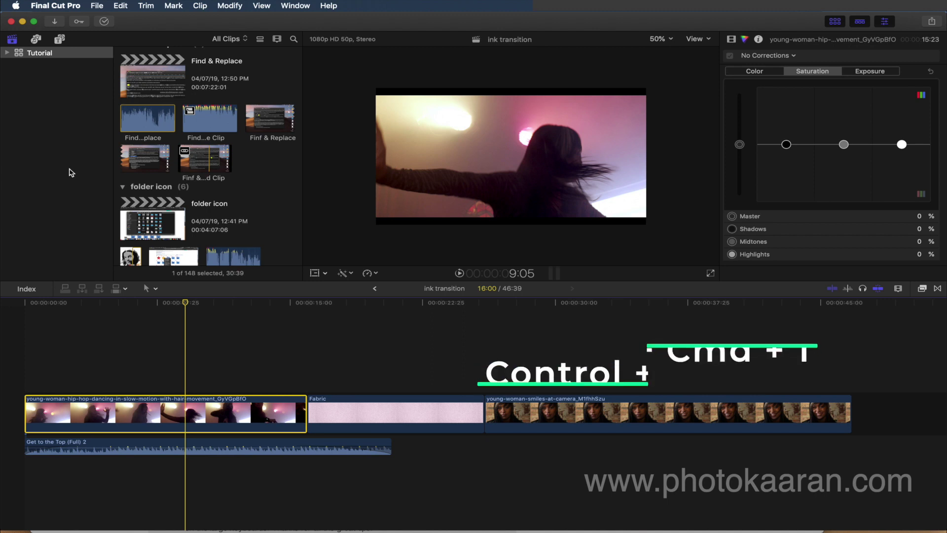
- Hide the Libraries and Browser with Control+Cmd+1, leaving the viewer and timeline
key(ctrl+super+1)
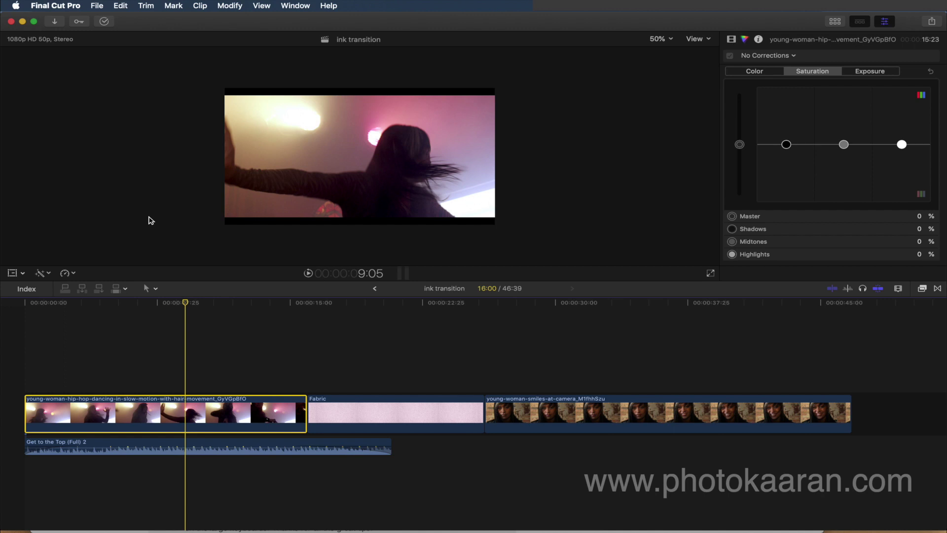
key(super+7)
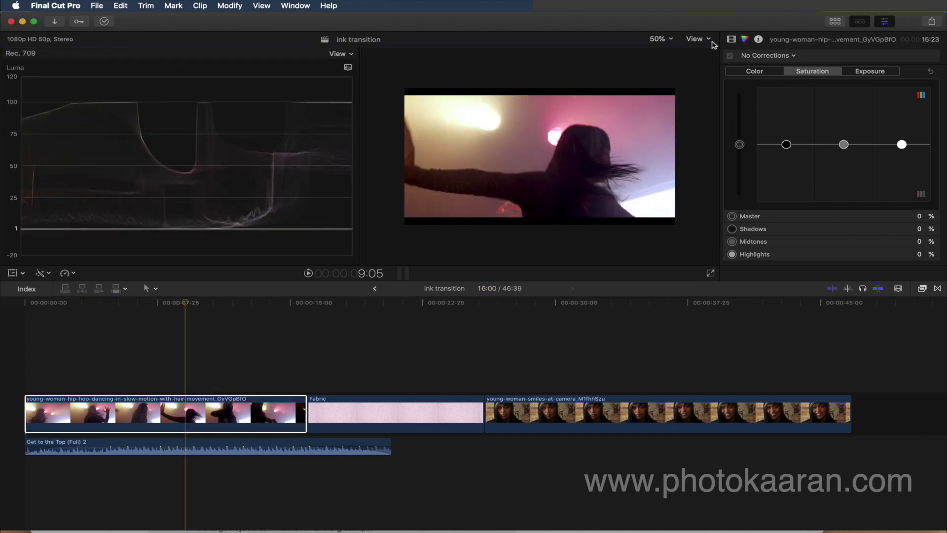
click(710, 40)
click(719, 68)
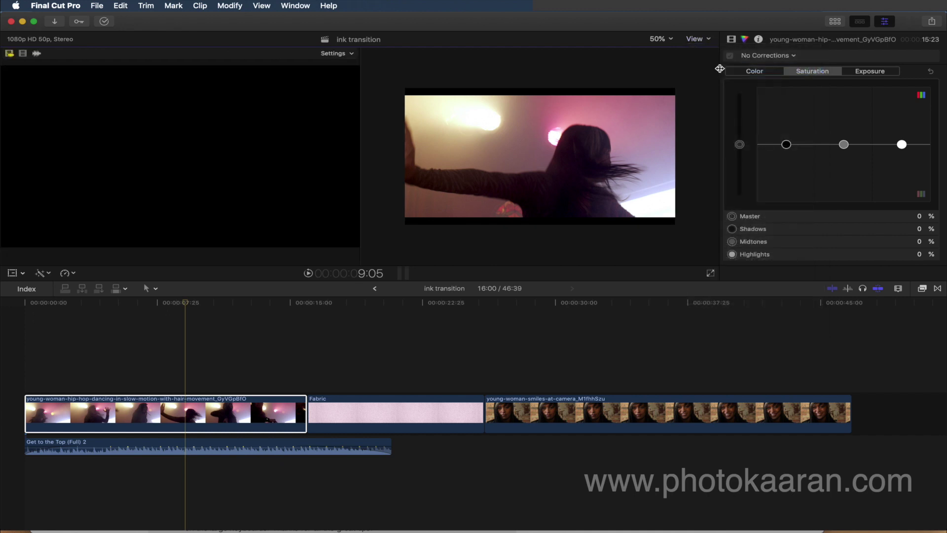
click(709, 40)
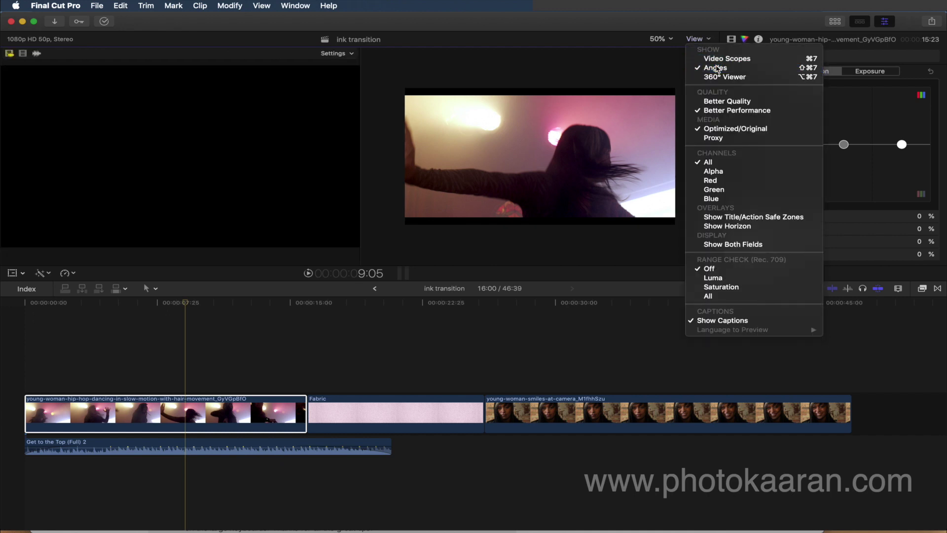
click(718, 67)
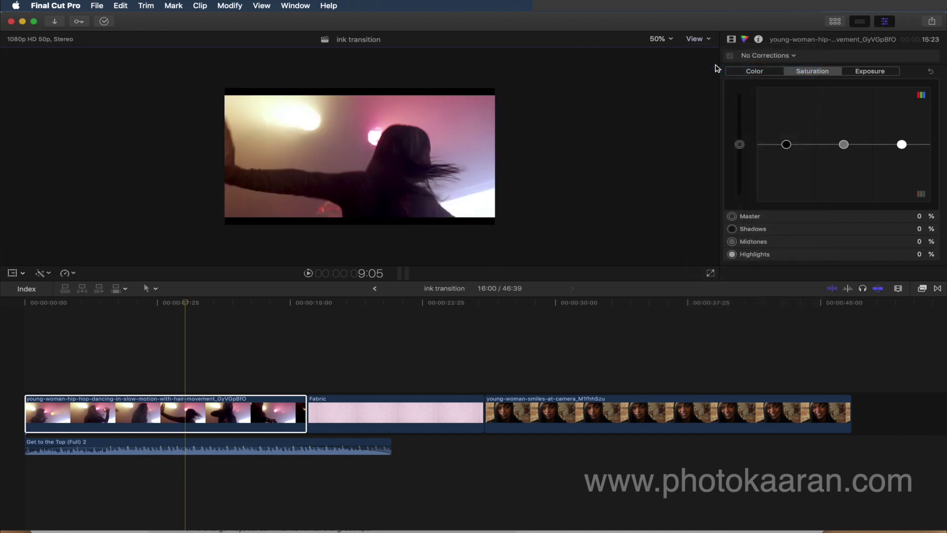
key(ctrl+super+1)
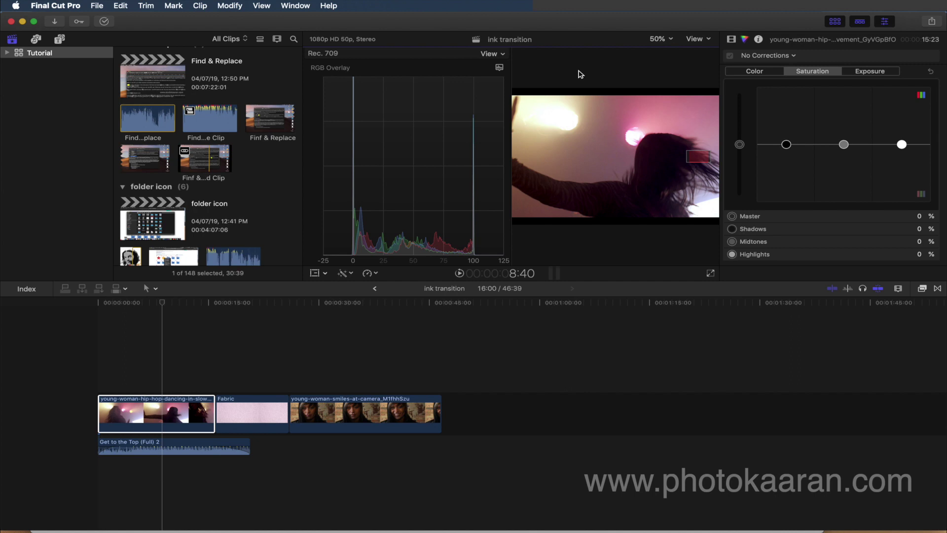
- Hide the RGB Overlay histogram scope so the viewer shows only the dancing clip beside the browser
key(super+7)
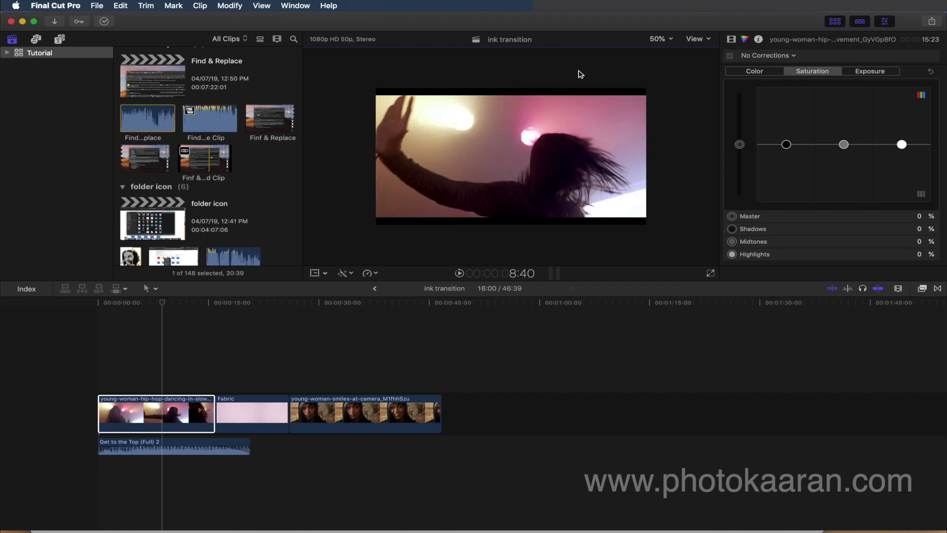